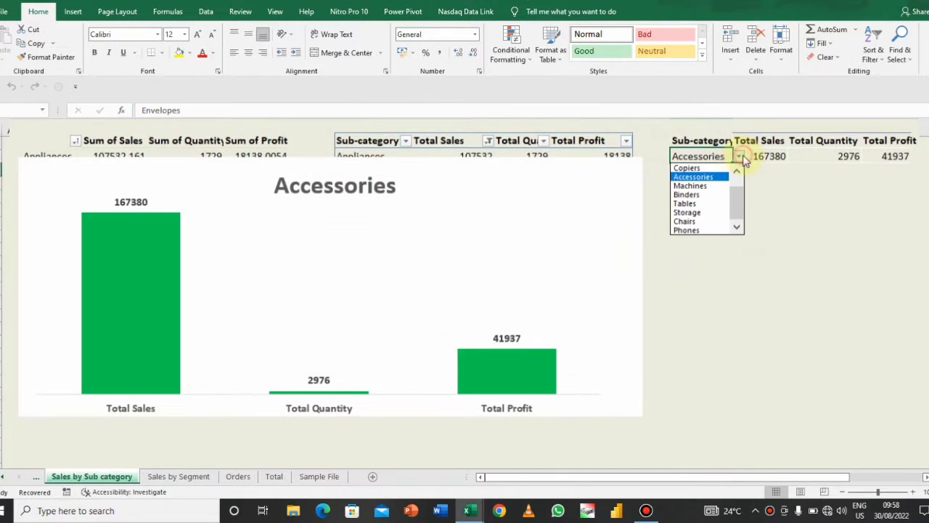
Switch the sub-category shown in the chart to Accessories, Machines and Binders in turn.
{"action": "left_click", "coordinate": [715, 178]}
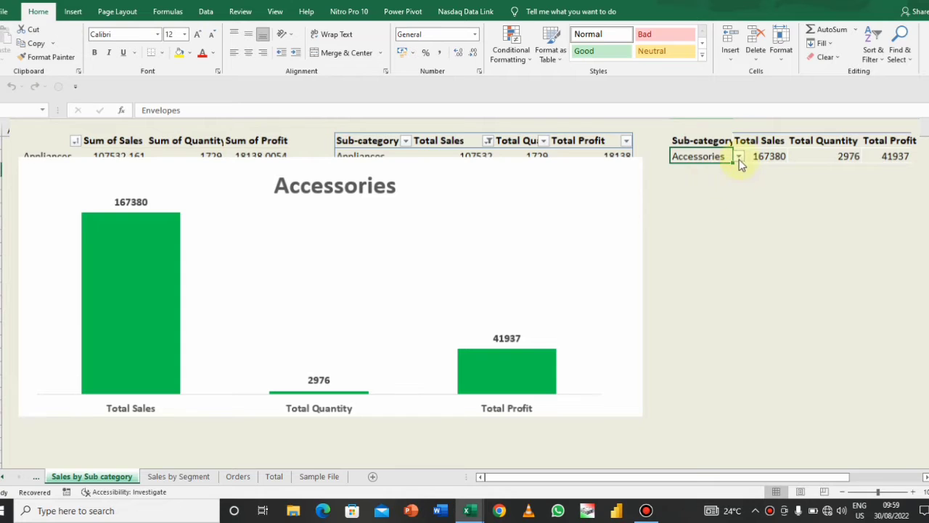
{"action": "left_click", "coordinate": [737, 158]}
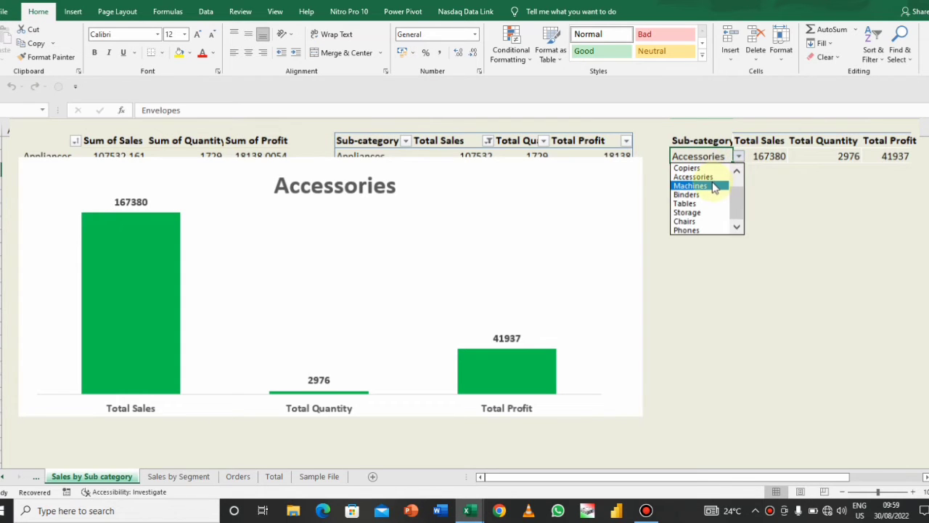
{"action": "left_click", "coordinate": [715, 186]}
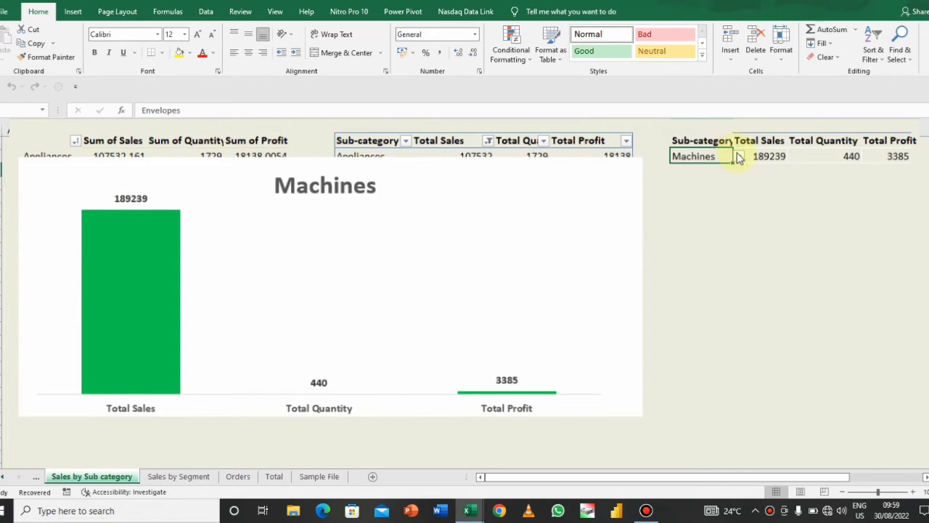
{"action": "left_click", "coordinate": [739, 159]}
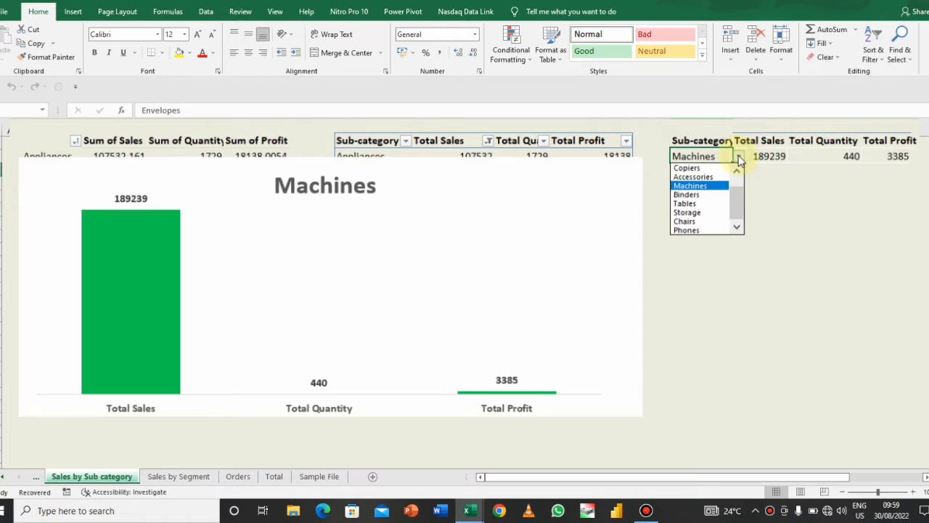
{"action": "left_click", "coordinate": [716, 194]}
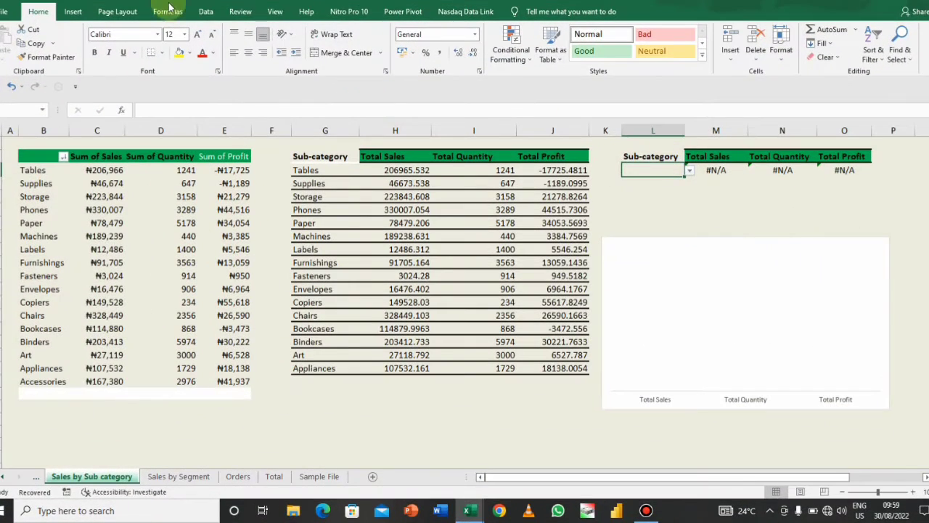
Remove the list restriction from the empty Sub-category cell L3 by setting its data validation to Any value.
{"action": "left_click", "coordinate": [204, 12]}
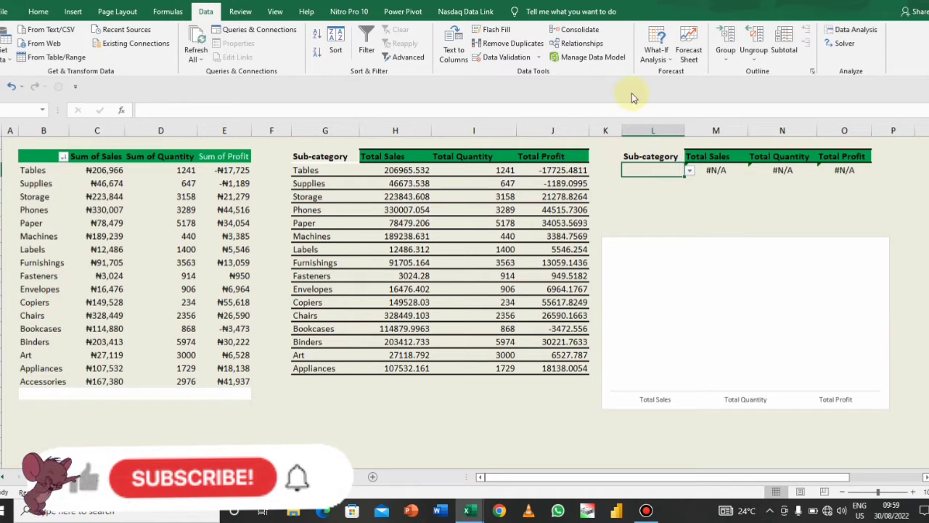
{"action": "left_click", "coordinate": [539, 58]}
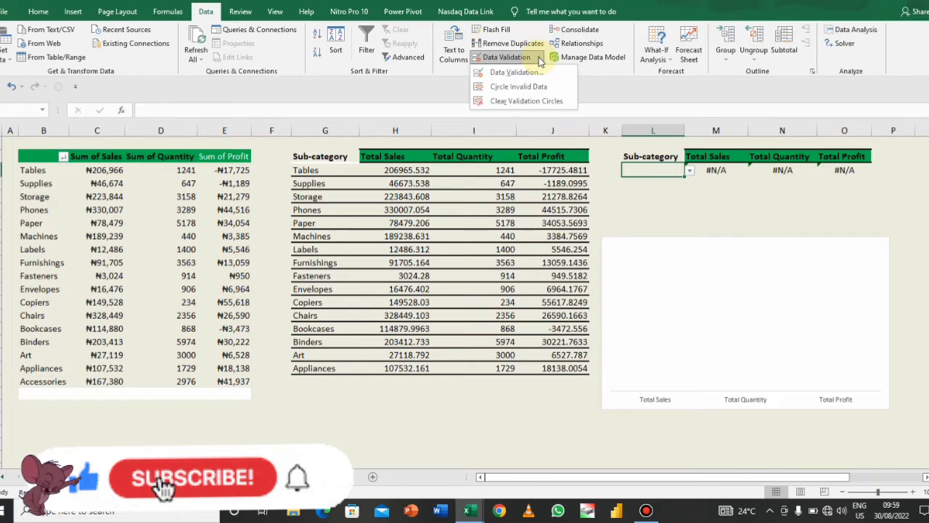
{"action": "left_click", "coordinate": [537, 72]}
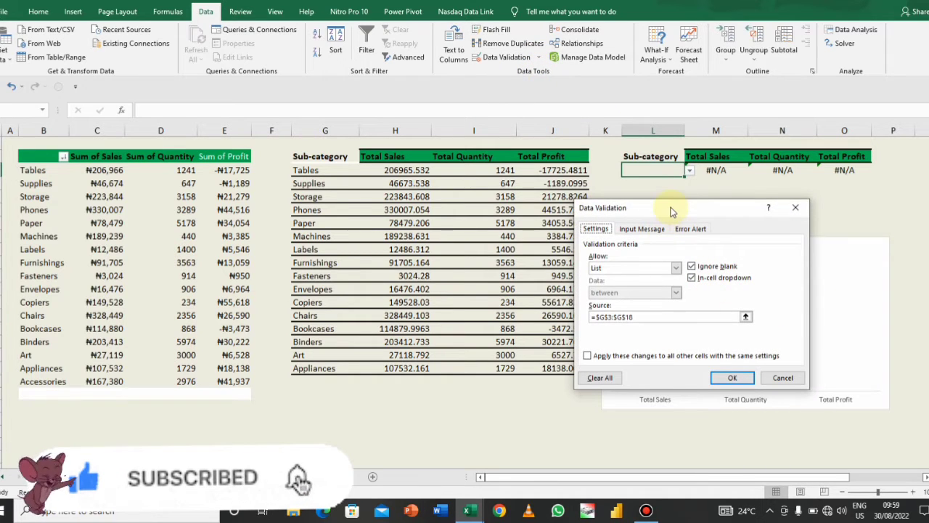
{"action": "left_click_drag", "start_coordinate": [671, 208], "coordinate": [484, 158]}
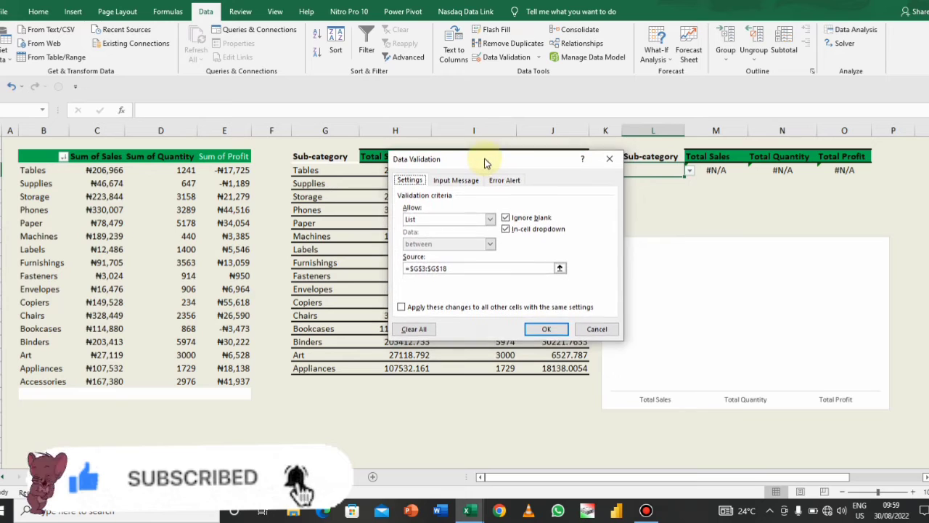
{"action": "left_click", "coordinate": [491, 218]}
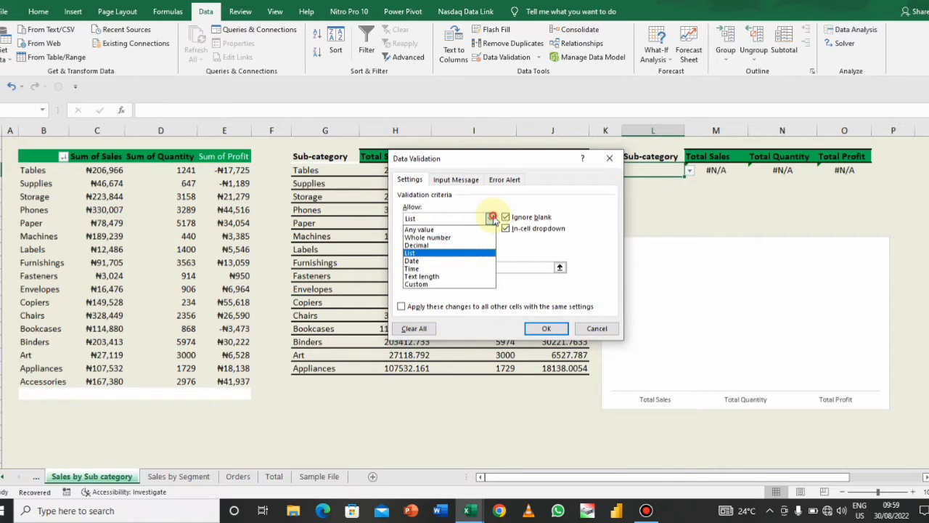
{"action": "left_click", "coordinate": [448, 231]}
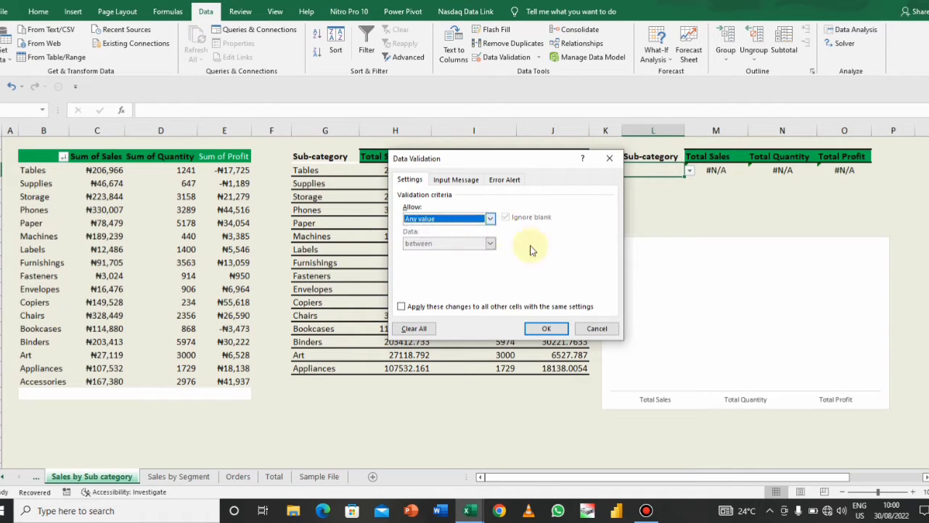
{"action": "left_click", "coordinate": [542, 330]}
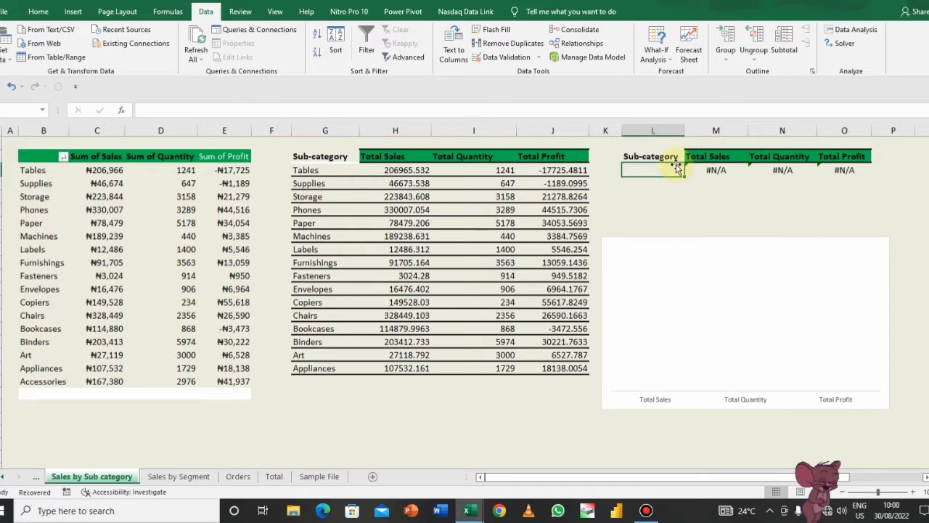
Clear the lookup row L3:O3 under the summary headers and delete the chart below it.
{"action": "left_click_drag", "start_coordinate": [686, 164], "coordinate": [839, 168]}
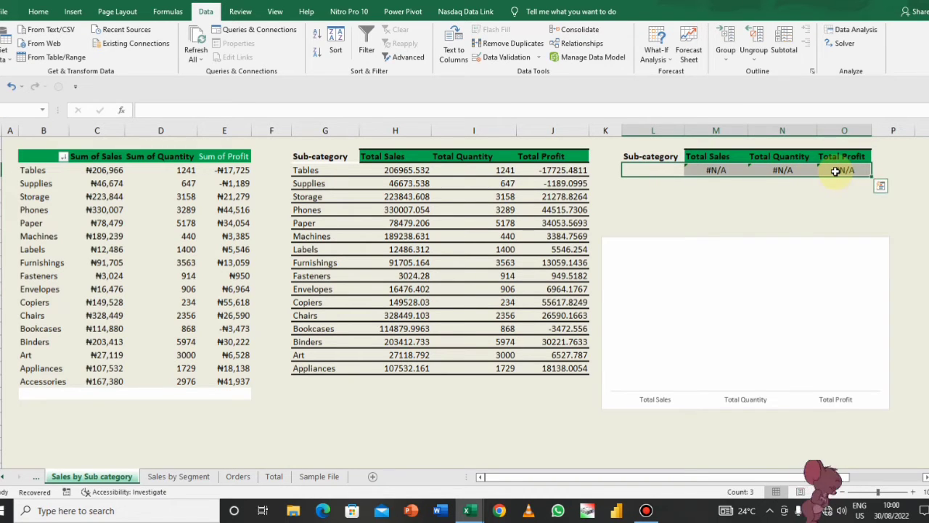
{"action": "key", "text": "Delete"}
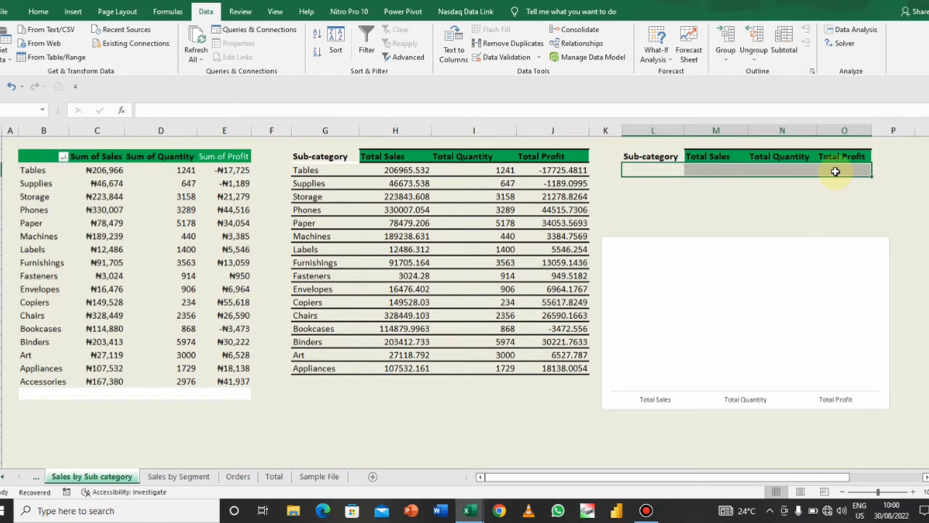
{"action": "left_click", "coordinate": [763, 196]}
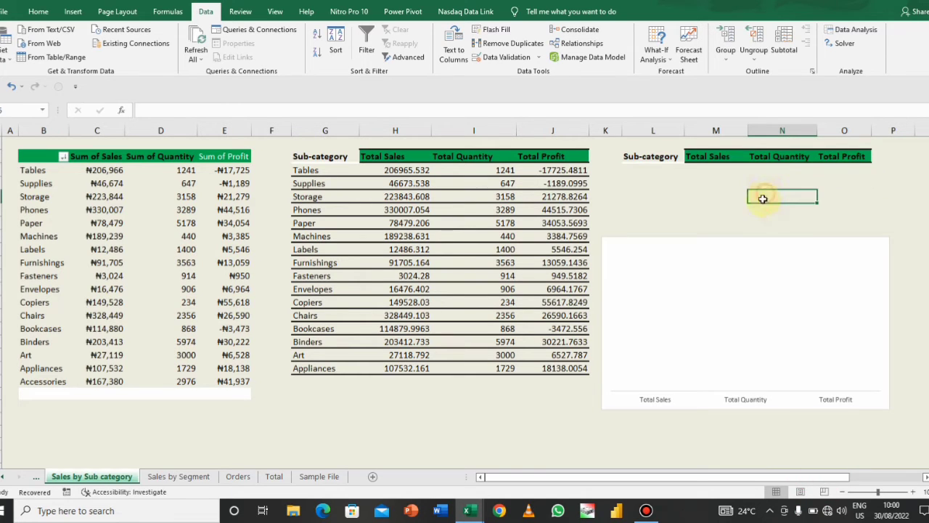
{"action": "left_click", "coordinate": [763, 317]}
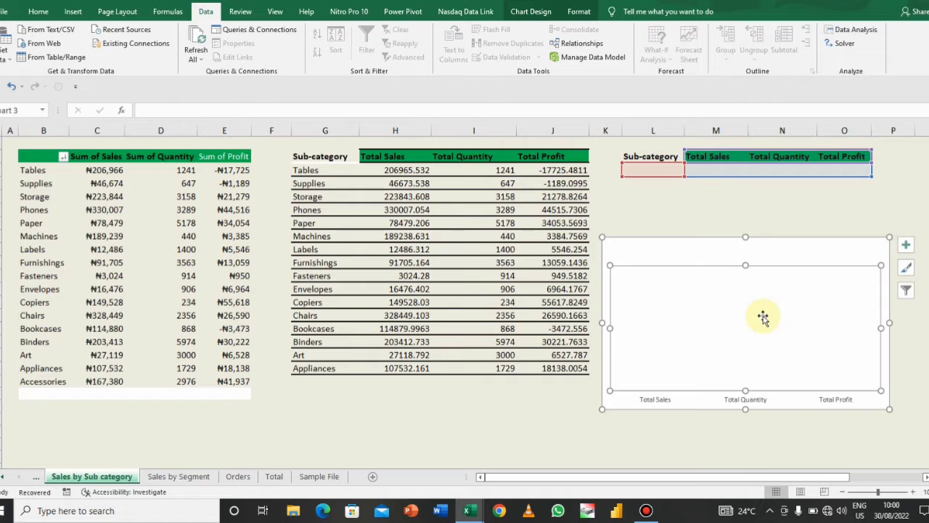
{"action": "left_click", "coordinate": [794, 263]}
{"action": "key", "text": "Delete"}
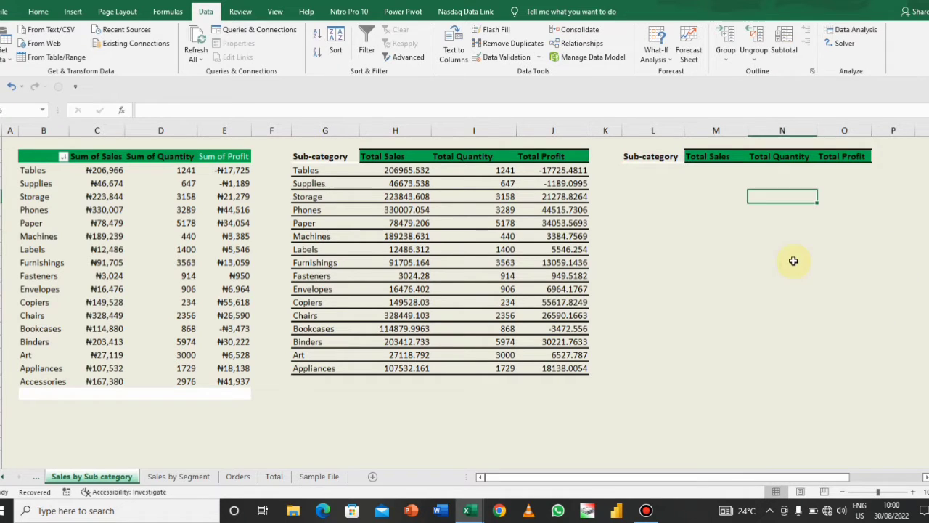
Add a List data validation to Sub-category cell L3 using the sub-category names =$G$3:$G$18 as its source.
{"action": "left_click", "coordinate": [653, 174]}
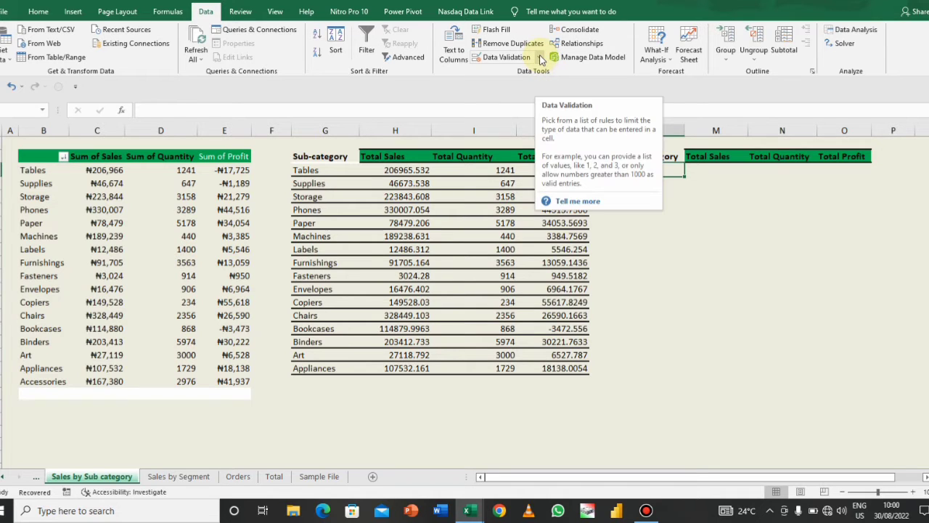
{"action": "left_click", "coordinate": [540, 58]}
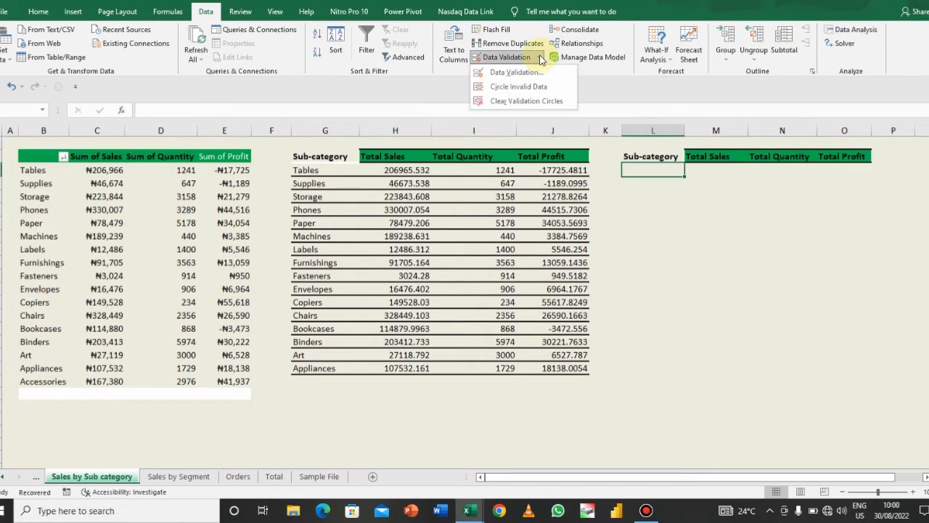
{"action": "left_click", "coordinate": [535, 71]}
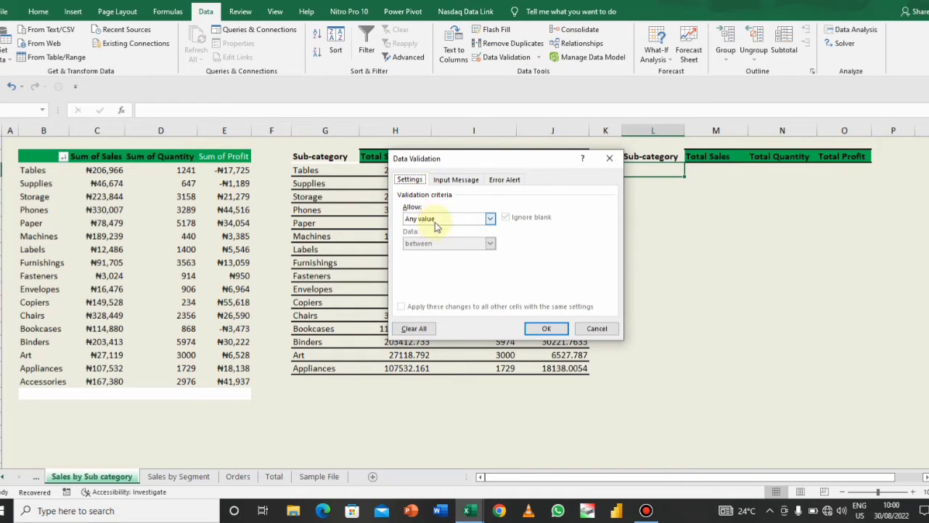
{"action": "left_click", "coordinate": [490, 219]}
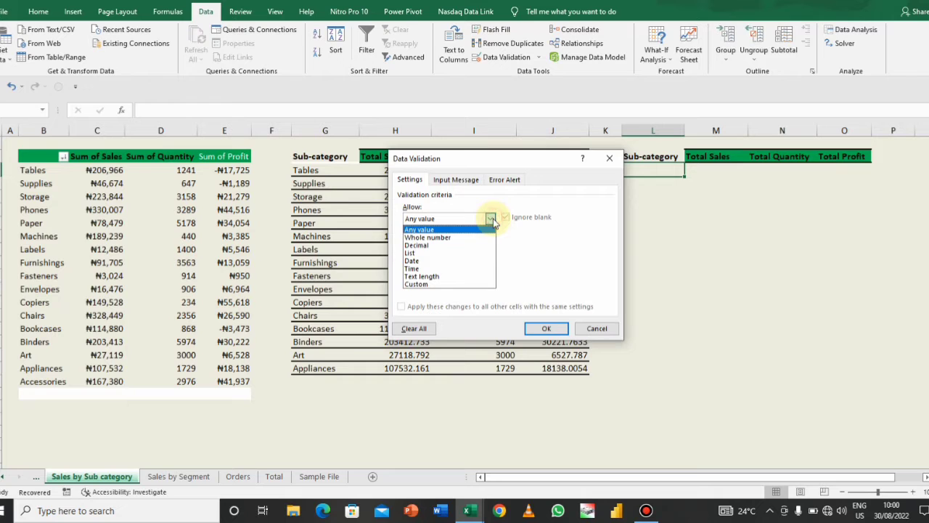
{"action": "left_click", "coordinate": [448, 253]}
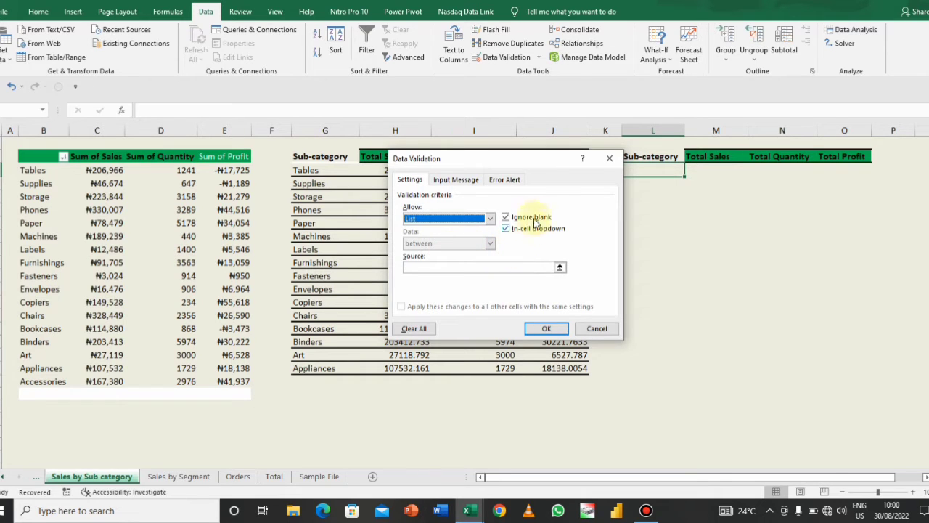
{"action": "left_click_drag", "start_coordinate": [512, 160], "coordinate": [601, 152]}
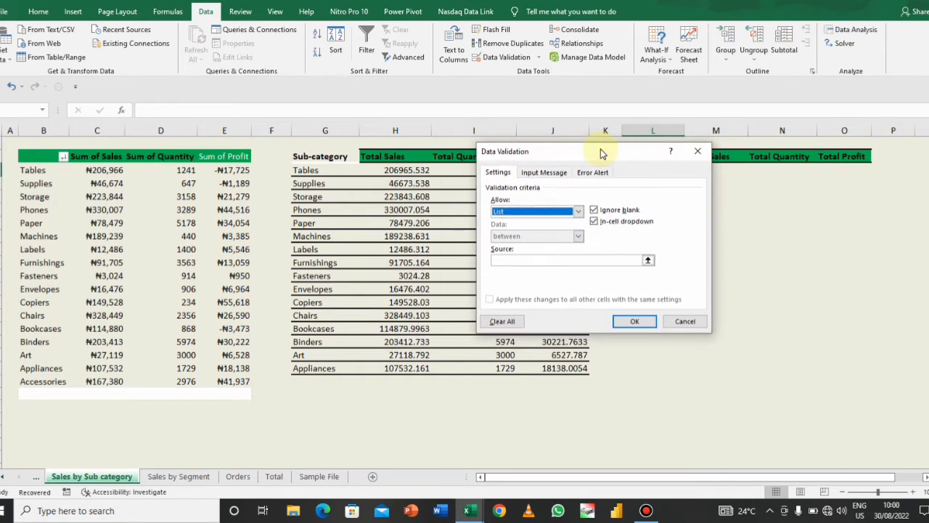
{"action": "left_click", "coordinate": [648, 259]}
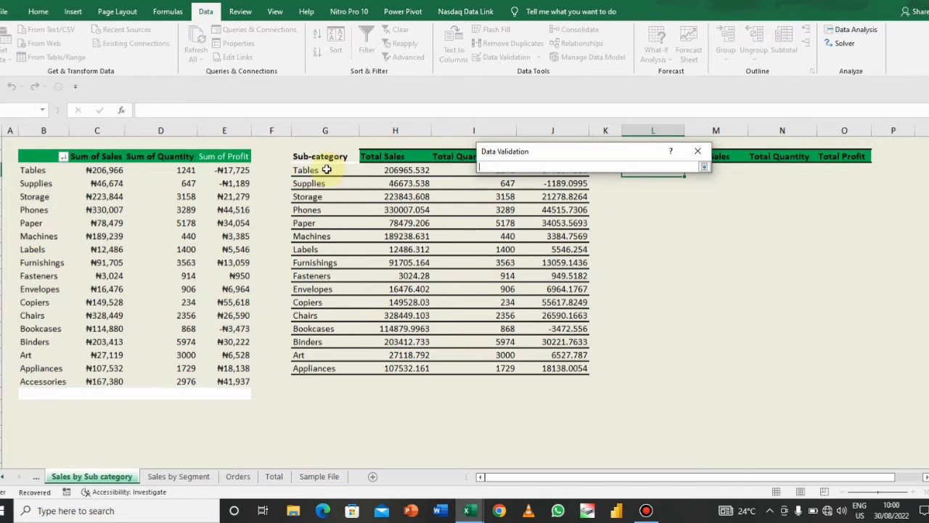
{"action": "left_click_drag", "start_coordinate": [327, 169], "coordinate": [328, 369]}
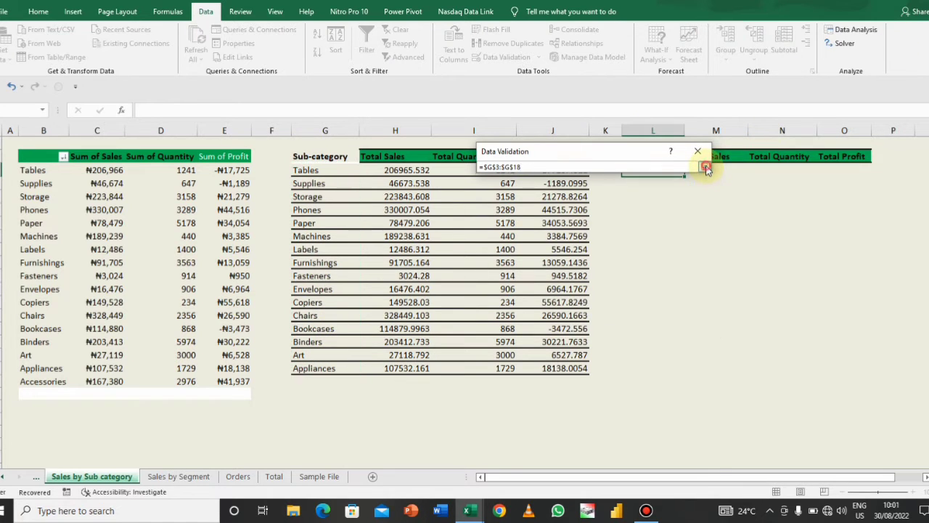
{"action": "left_click", "coordinate": [703, 166]}
{"action": "left_click", "coordinate": [636, 322]}
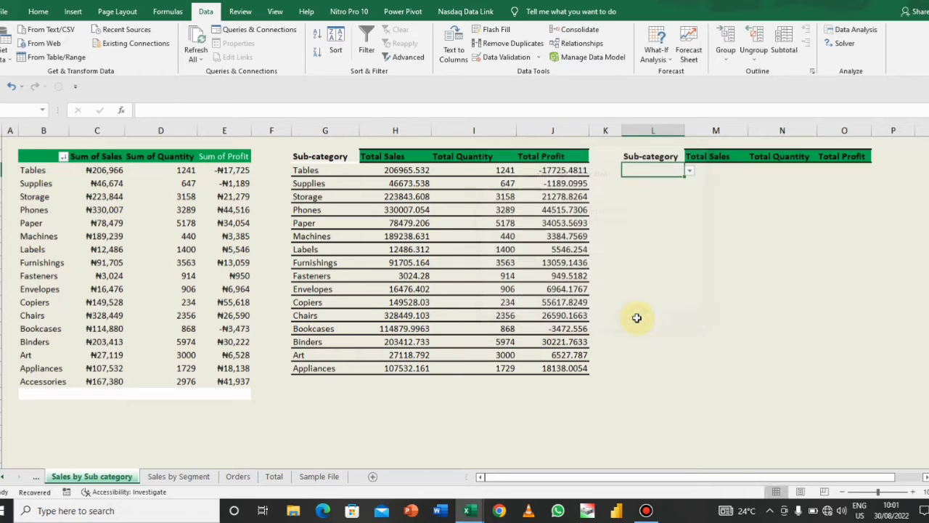
Choose Supplies from the sub-category list in cell L3.
{"action": "left_click", "coordinate": [692, 175]}
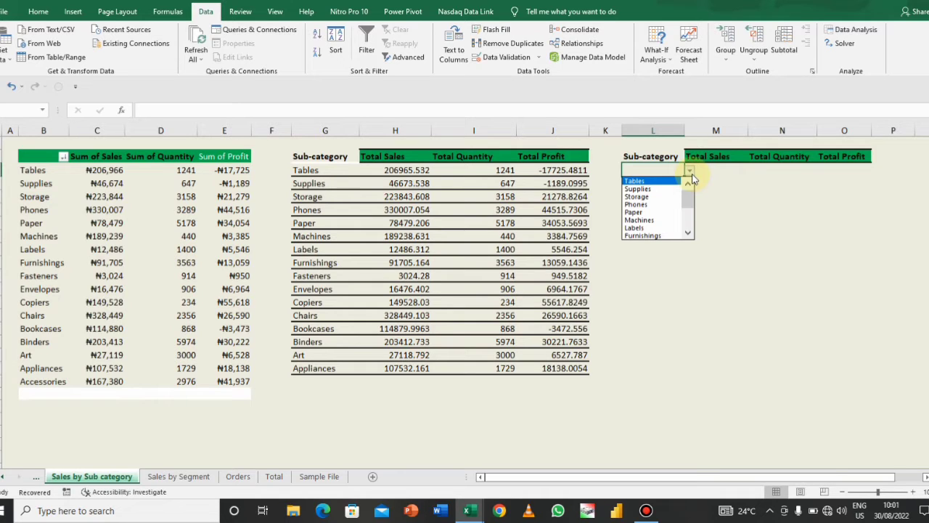
{"action": "left_click", "coordinate": [691, 174]}
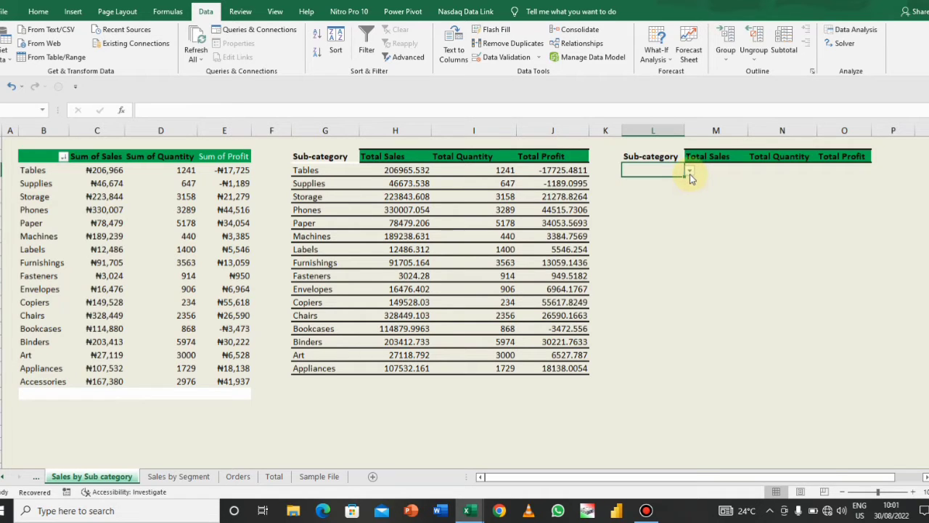
{"action": "left_click", "coordinate": [690, 173]}
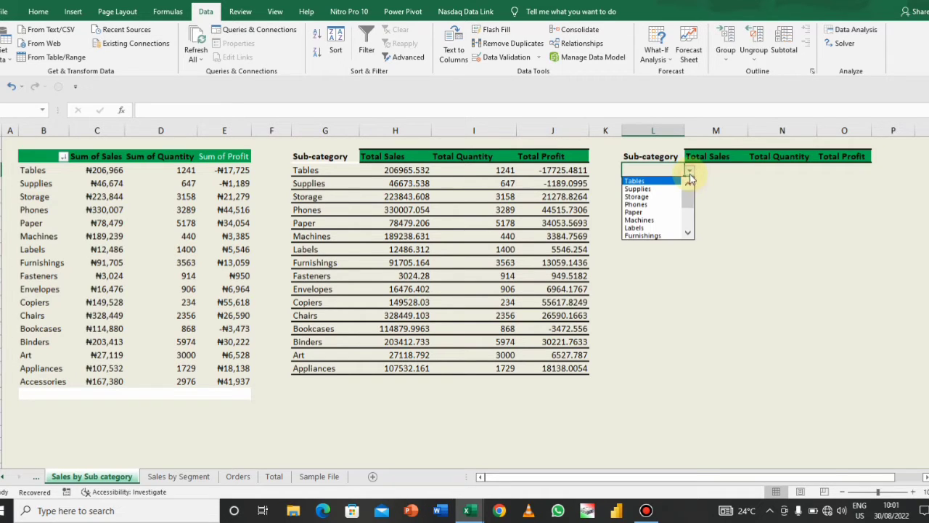
{"action": "left_click", "coordinate": [653, 189]}
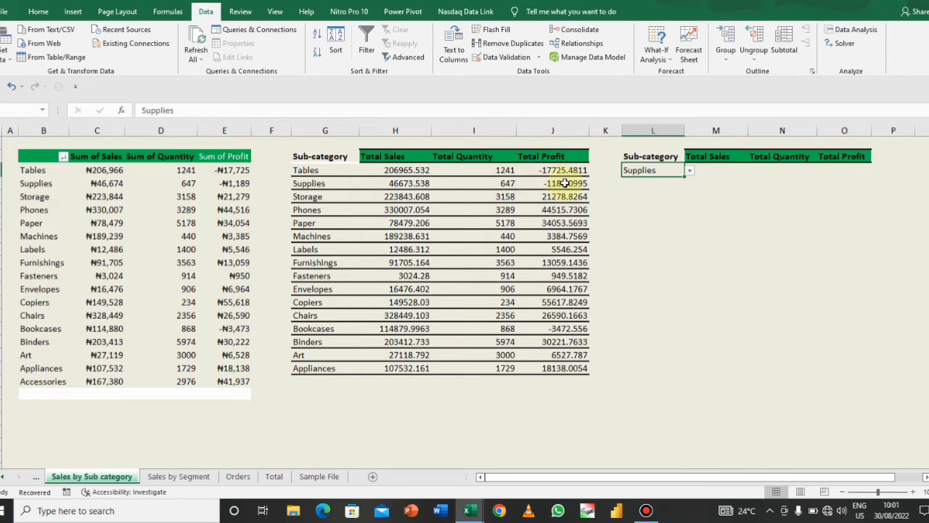
Start a VLOOKUP formula in Total Sales cell M3 with L3 as the lookup value and G2:J18 as the table array.
{"action": "left_click", "coordinate": [707, 168]}
{"action": "type", "text": "="}
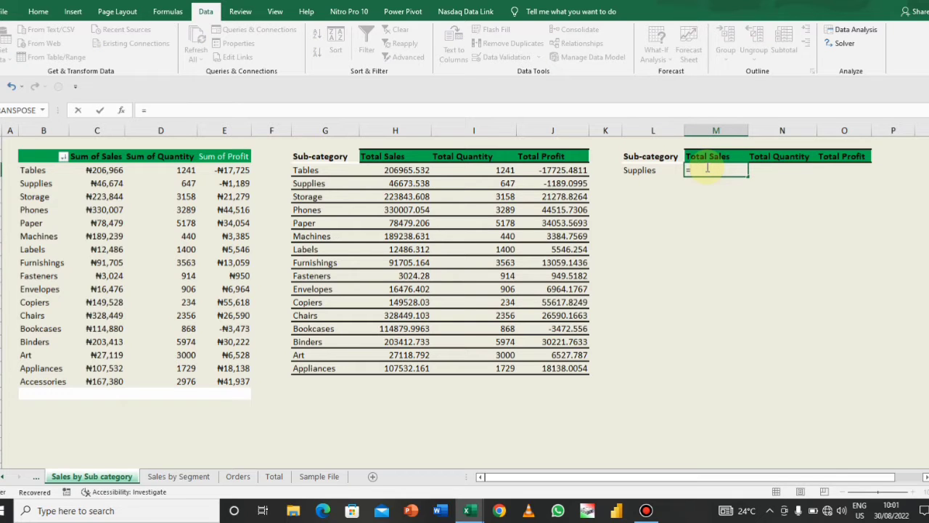
{"action": "type", "text": "vl"}
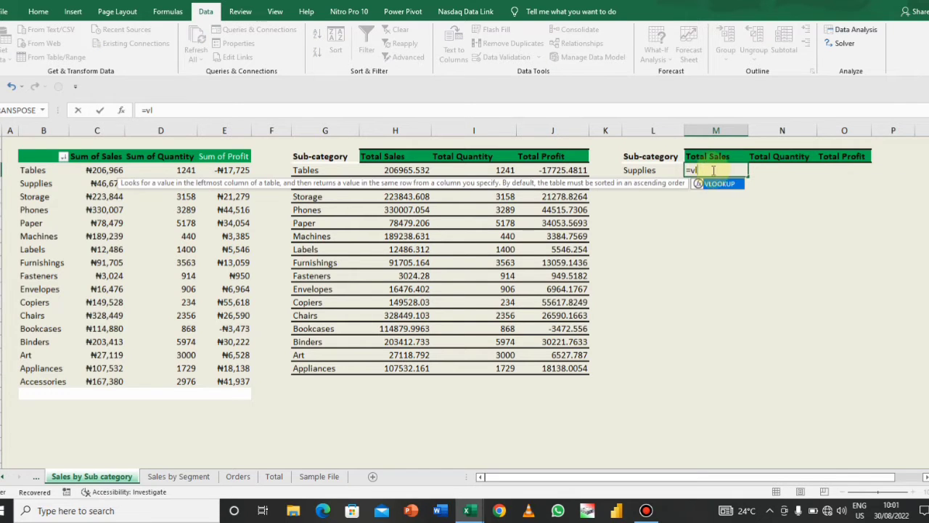
{"action": "double_click", "coordinate": [716, 184]}
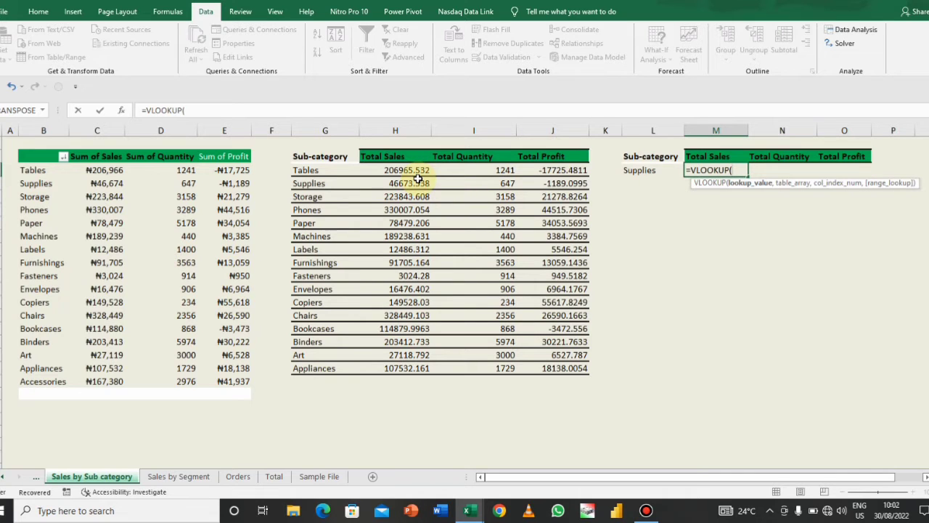
{"action": "left_click", "coordinate": [643, 171]}
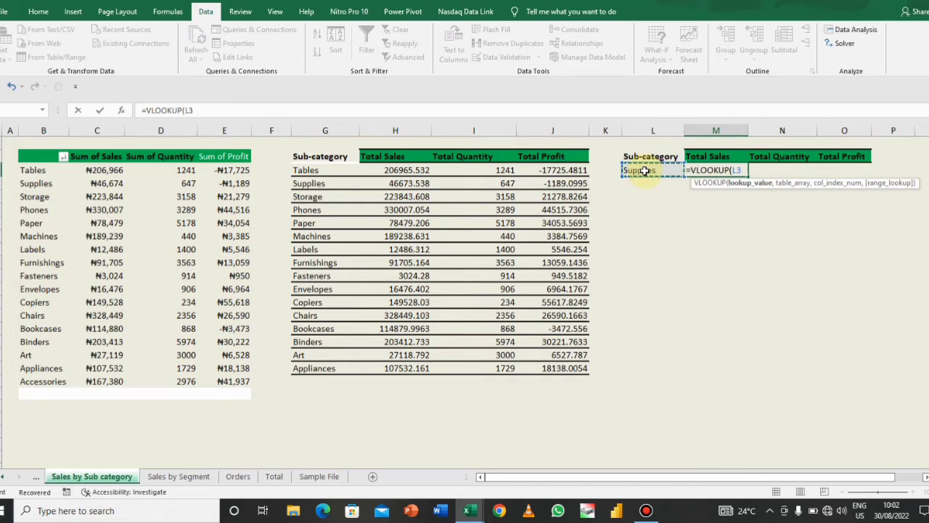
{"action": "type", "text": ","}
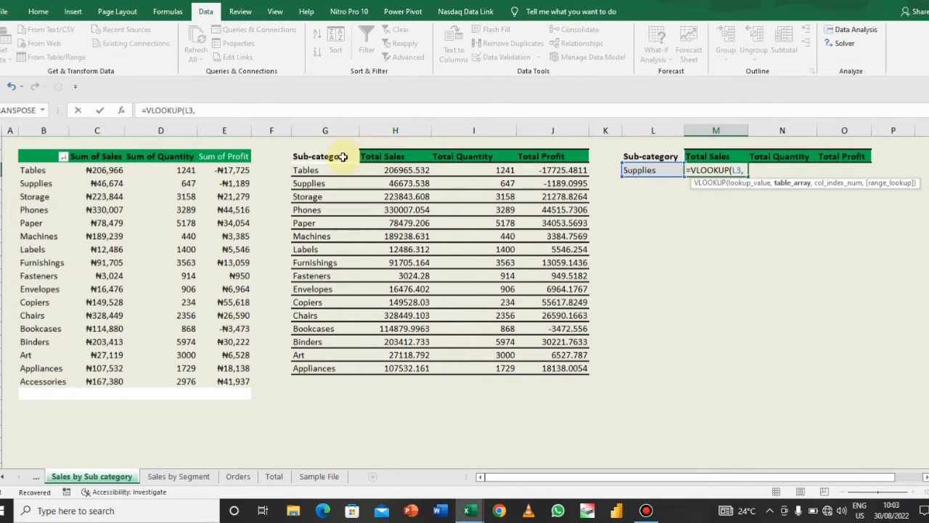
{"action": "left_click_drag", "start_coordinate": [336, 158], "coordinate": [571, 369]}
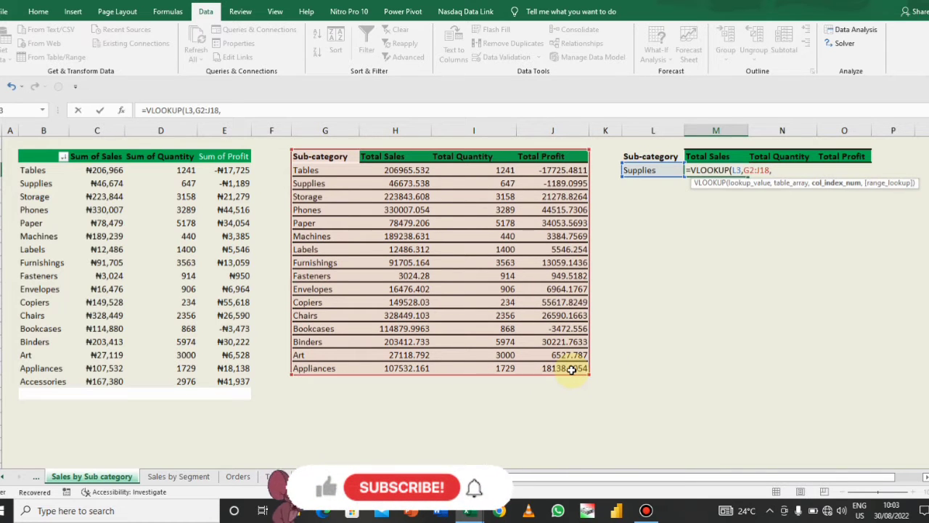
Complete the VLOOKUP with column indexes {2,3,4} and FALSE for exact match, and extend it from M3 across to O3.
{"action": "type", "text": ","}
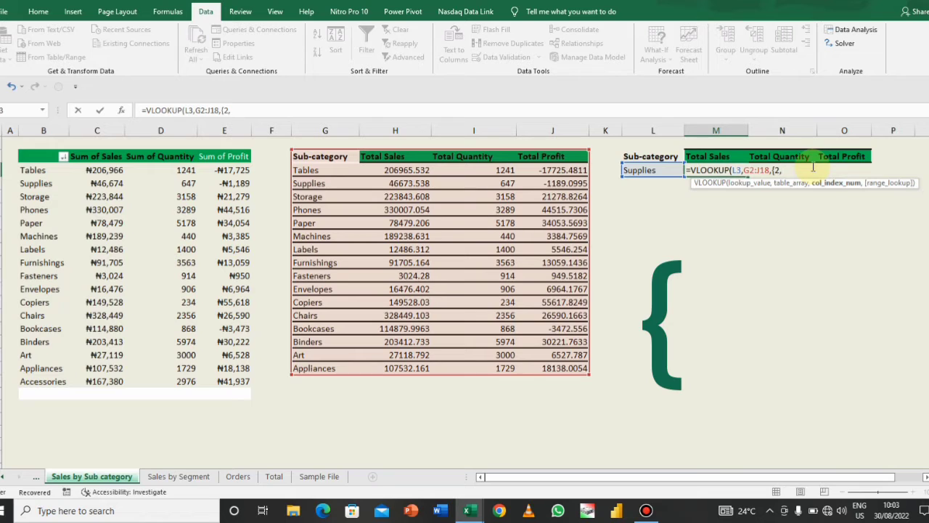
{"action": "type", "text": ","}
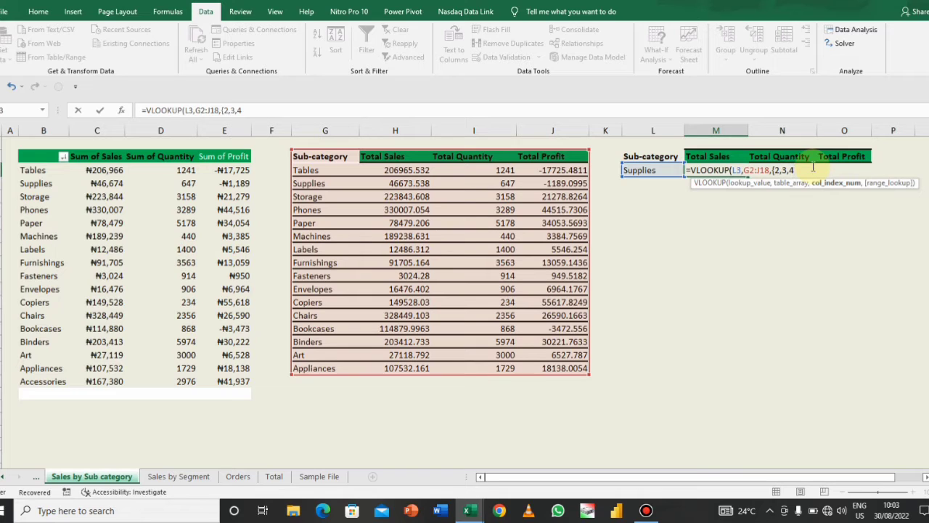
{"action": "type", "text": "4},"}
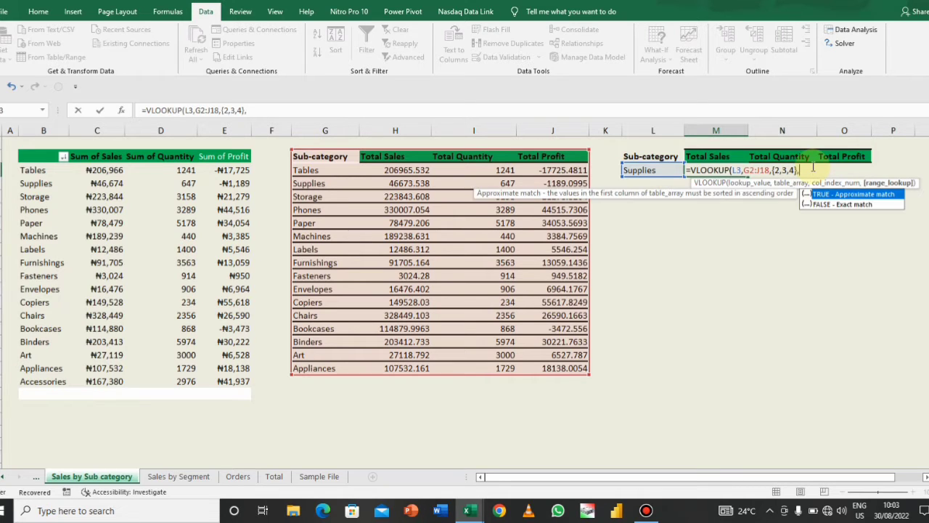
{"action": "double_click", "coordinate": [835, 204]}
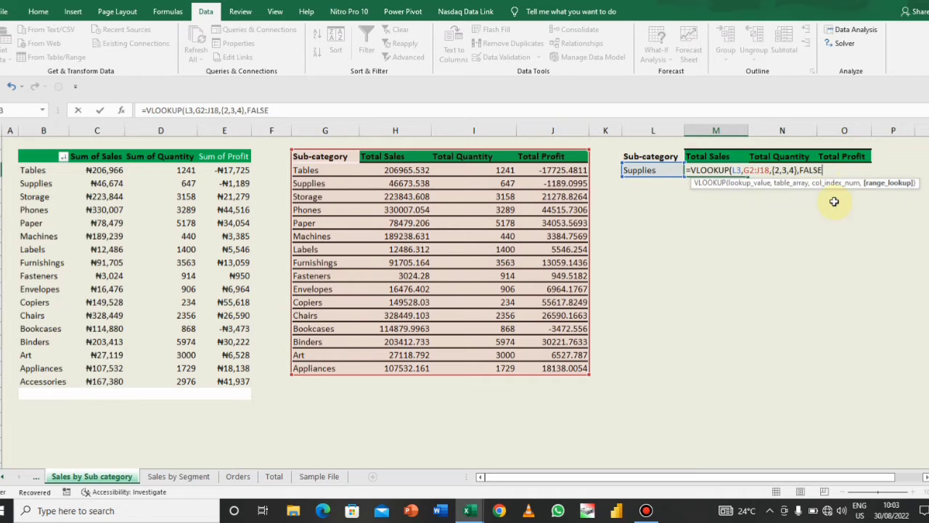
{"action": "type", "text": ")"}
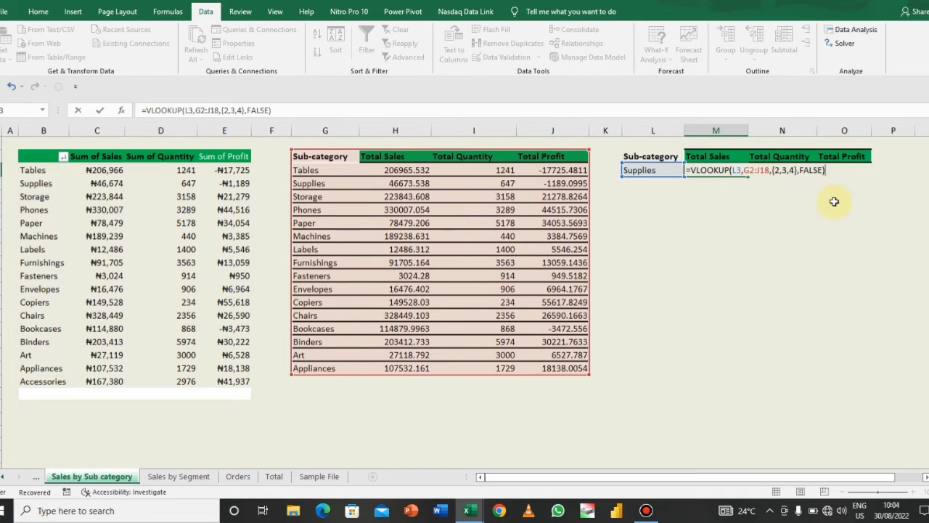
{"action": "key", "text": "Return"}
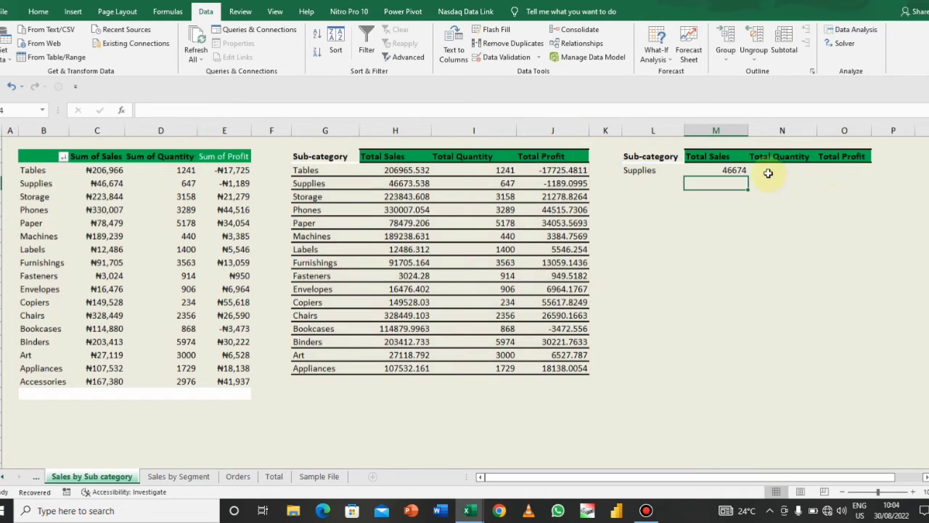
{"action": "left_click", "coordinate": [737, 170]}
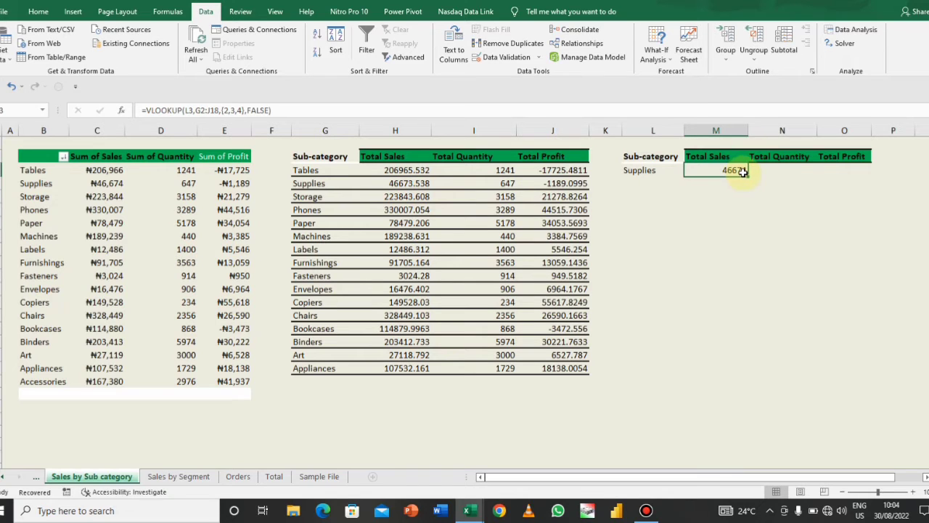
{"action": "left_click_drag", "start_coordinate": [747, 174], "coordinate": [862, 173]}
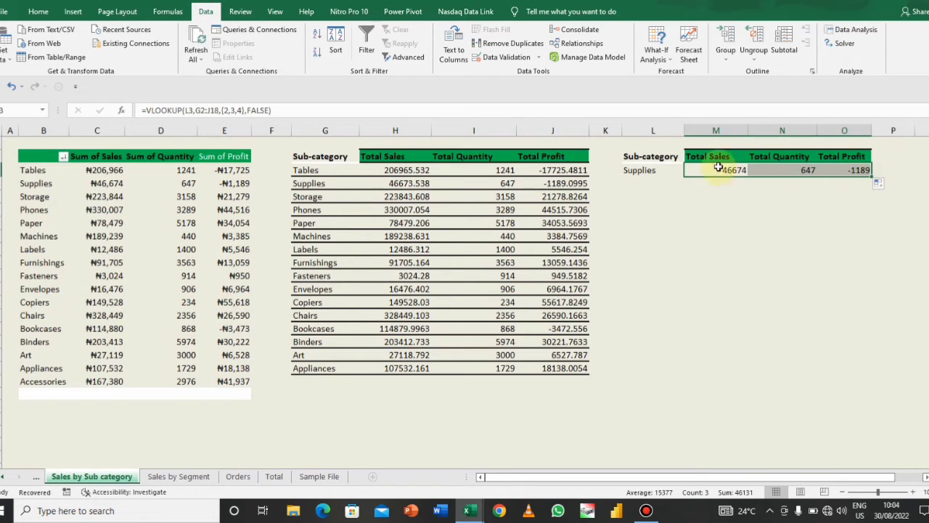
Try the sub-category list in cell L3 with Storage, and leave it set to Phones.
{"action": "left_click", "coordinate": [661, 170]}
{"action": "left_click", "coordinate": [690, 170]}
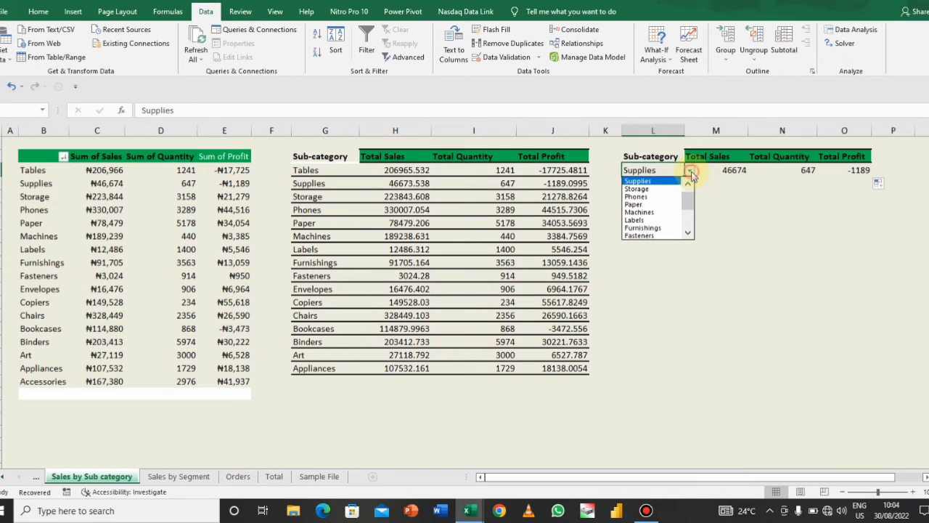
{"action": "left_click", "coordinate": [670, 191]}
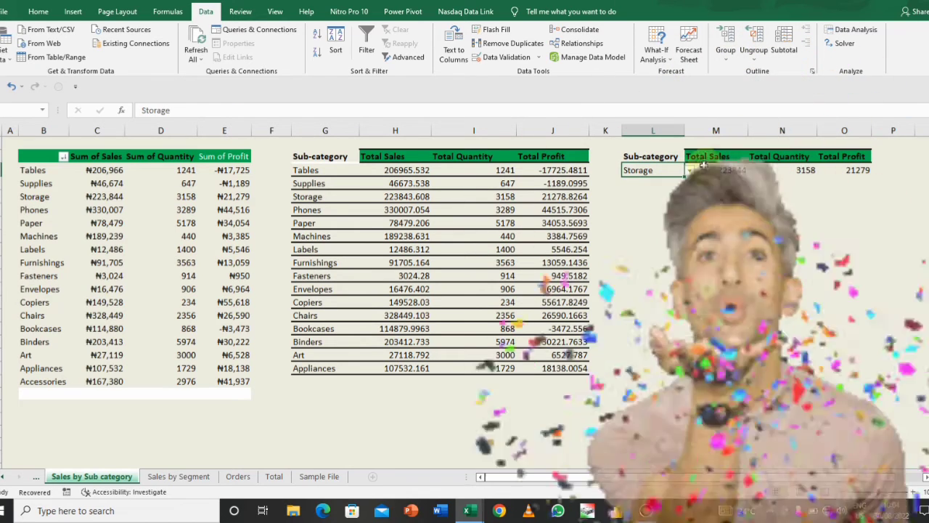
{"action": "left_click", "coordinate": [689, 171]}
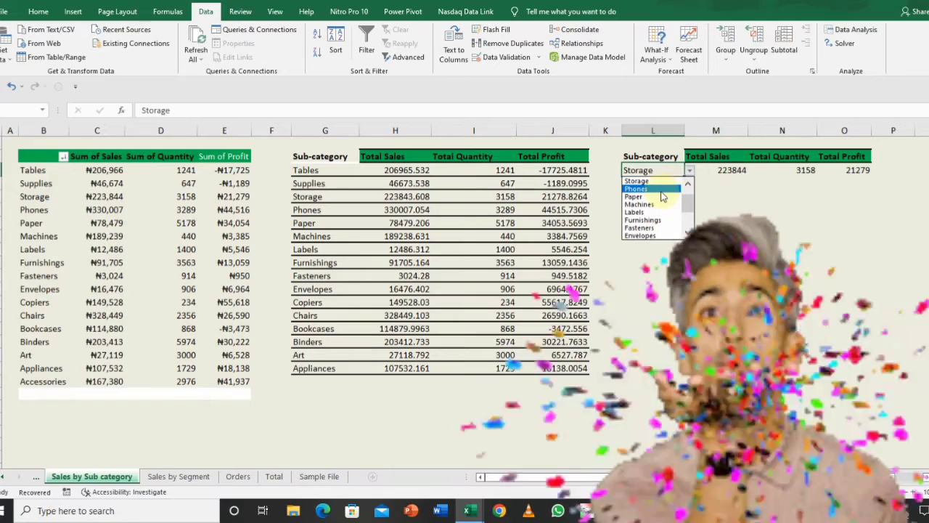
{"action": "left_click", "coordinate": [661, 195]}
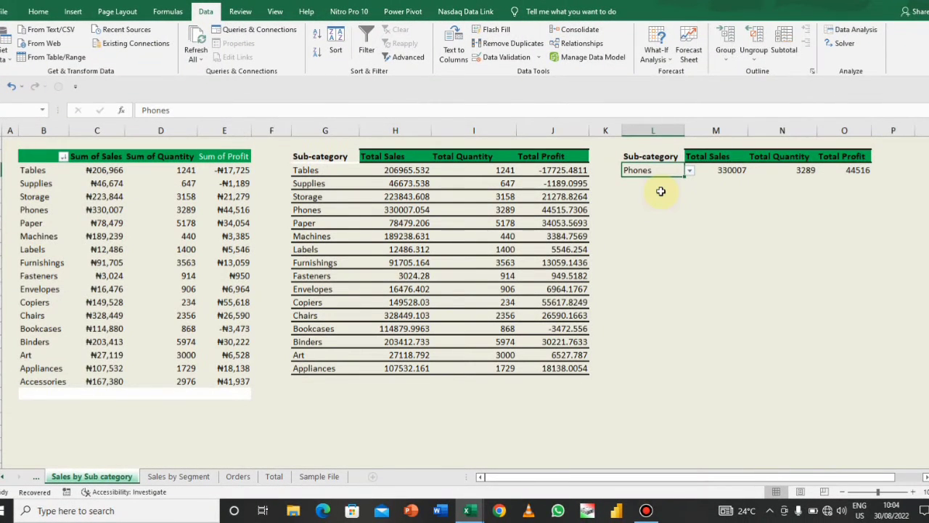
Insert a blank 2-D Clustered Column chart from an empty cell and place it below the L2:O3 summary.
{"action": "left_click", "coordinate": [669, 260]}
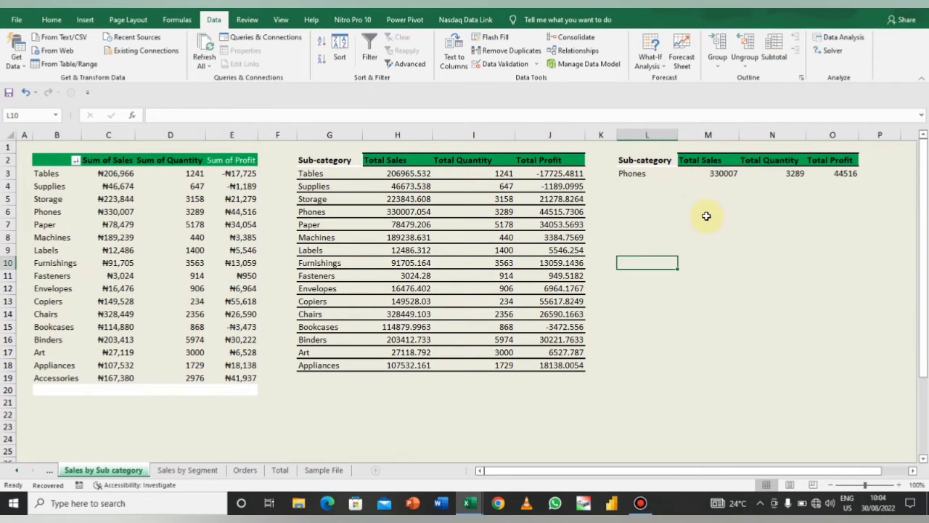
{"action": "left_click", "coordinate": [706, 216]}
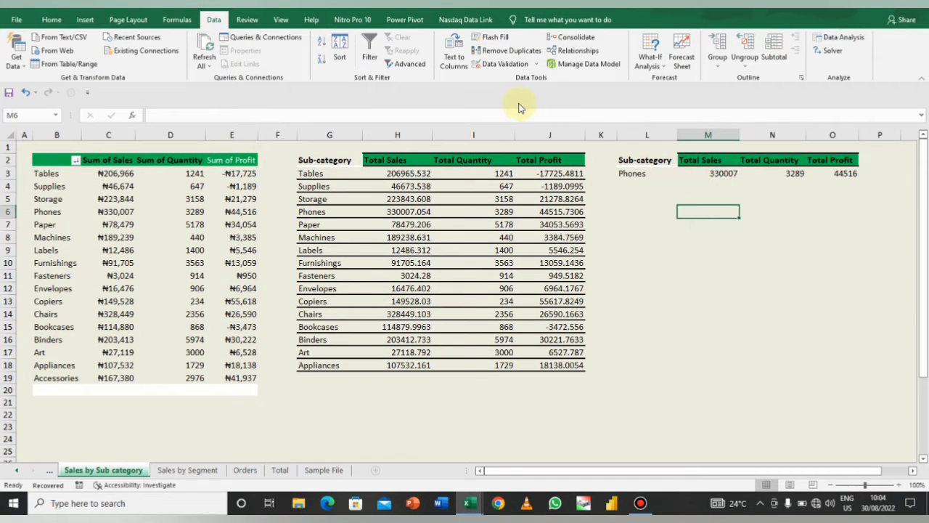
{"action": "left_click", "coordinate": [84, 20]}
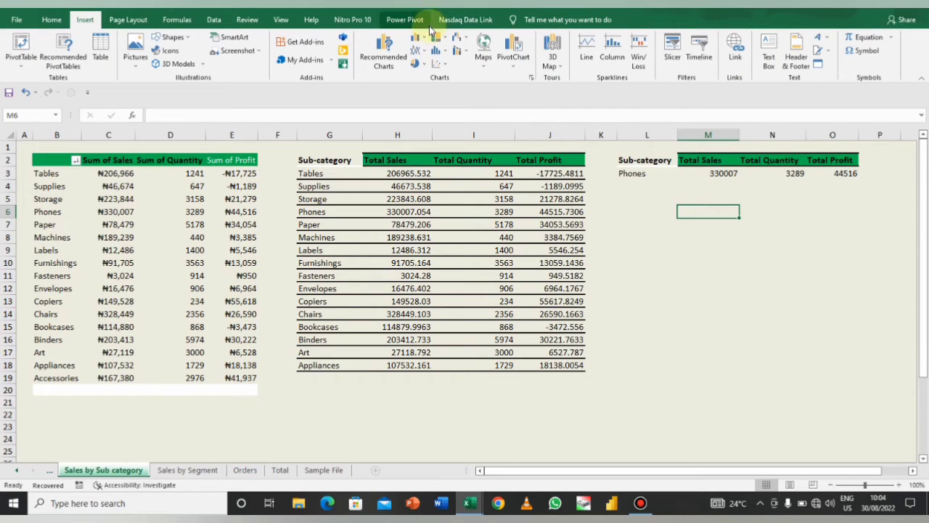
{"action": "left_click", "coordinate": [425, 40]}
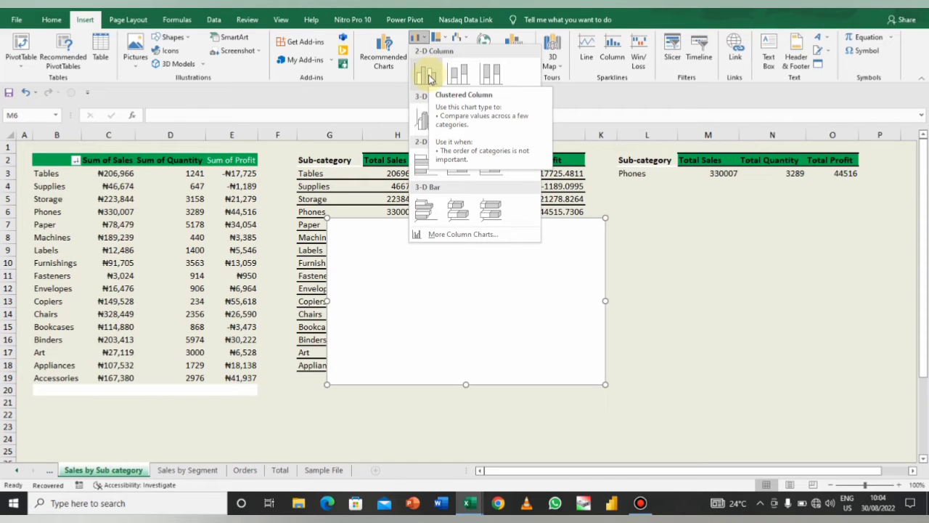
{"action": "left_click", "coordinate": [427, 78]}
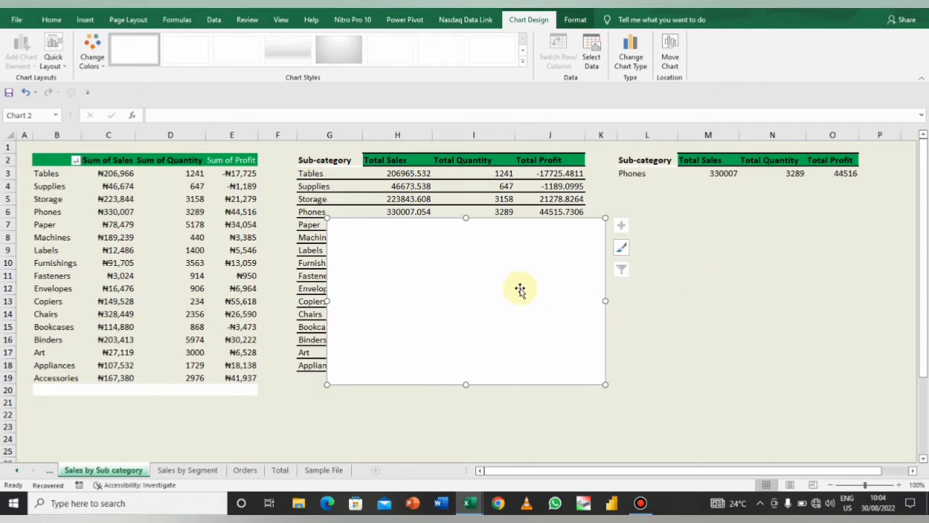
{"action": "left_click_drag", "start_coordinate": [519, 291], "coordinate": [784, 272]}
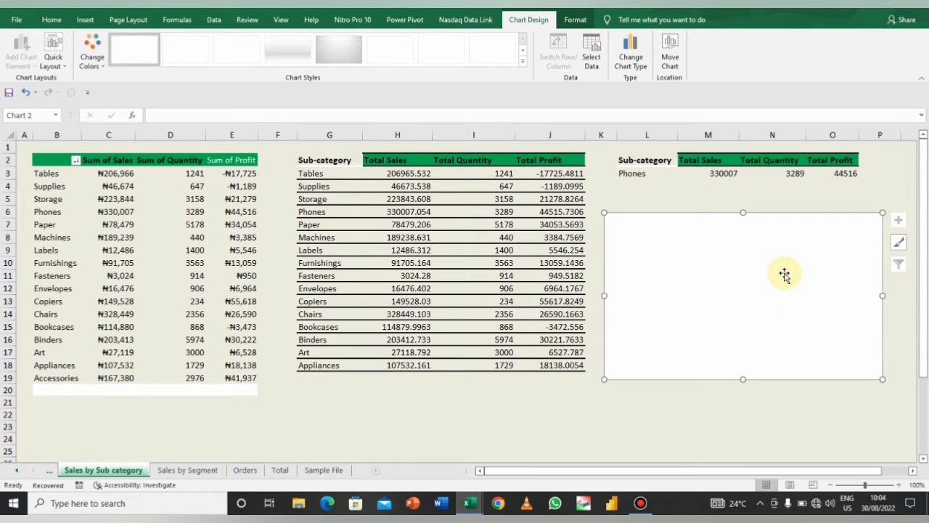
Add a data series to the blank chart with cell L3 as its name and M3:O3 as its values.
{"action": "right_click", "coordinate": [784, 274]}
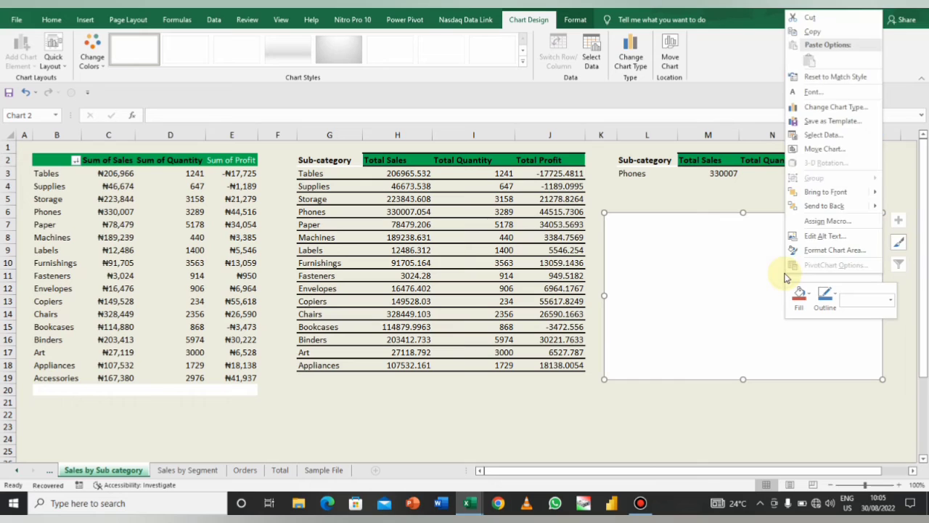
{"action": "left_click", "coordinate": [824, 135]}
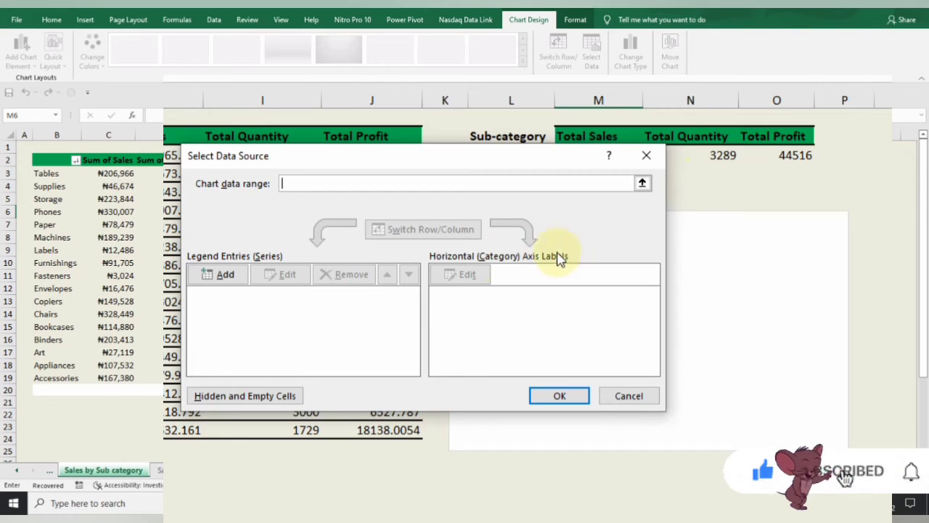
{"action": "left_click", "coordinate": [222, 273]}
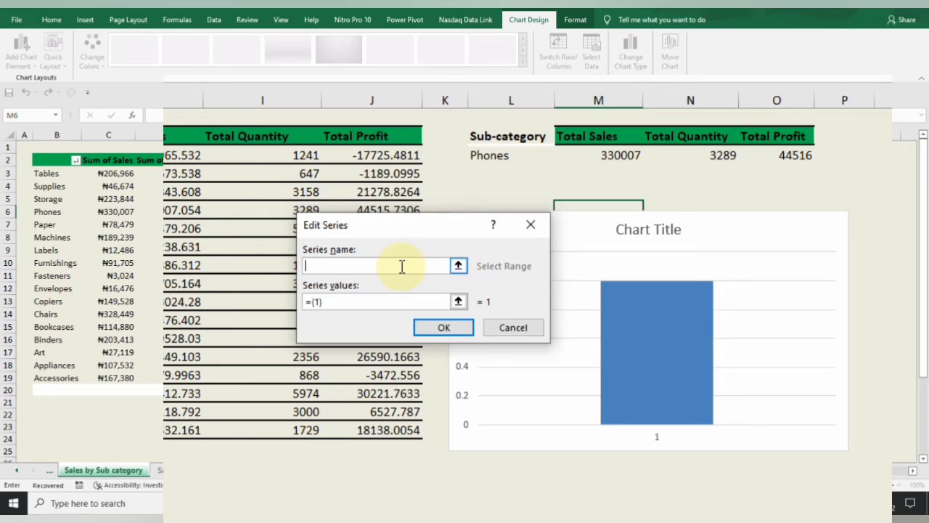
{"action": "left_click", "coordinate": [501, 155]}
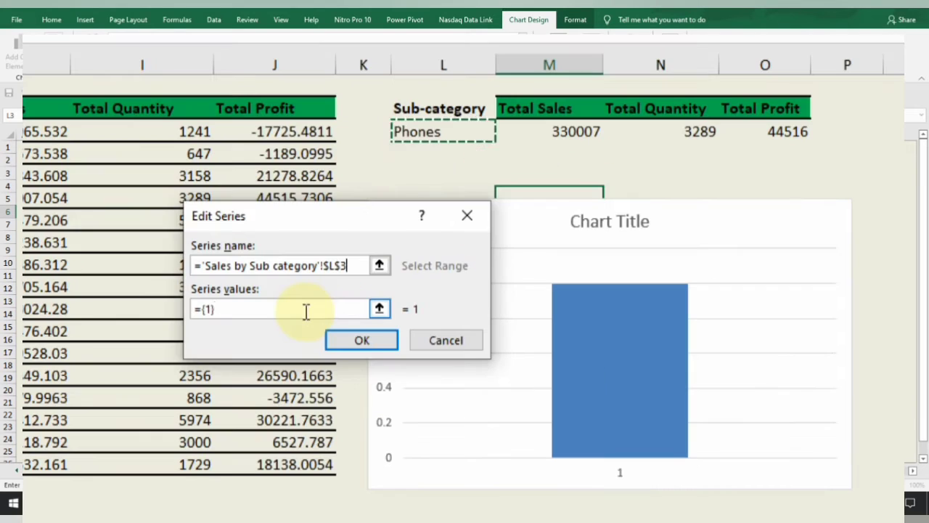
{"action": "left_click", "coordinate": [397, 303]}
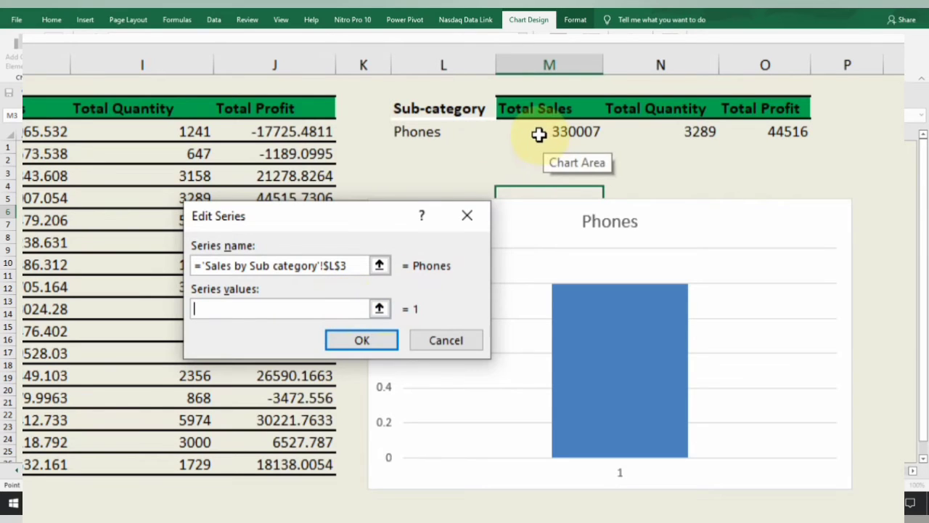
{"action": "left_click_drag", "start_coordinate": [544, 135], "coordinate": [737, 133]}
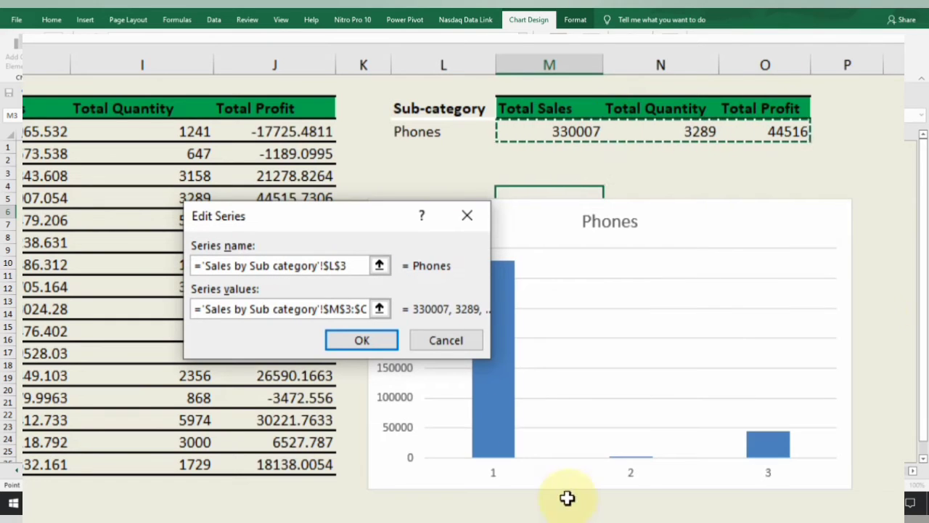
{"action": "left_click", "coordinate": [365, 343]}
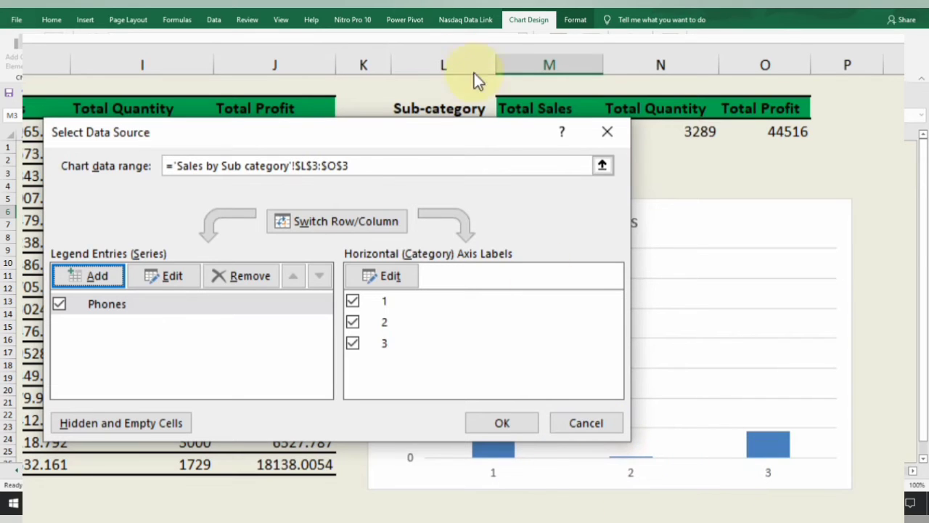
Set the chart's horizontal axis labels to the summary headers in M2:O2.
{"action": "left_click_drag", "start_coordinate": [513, 132], "coordinate": [310, 174]}
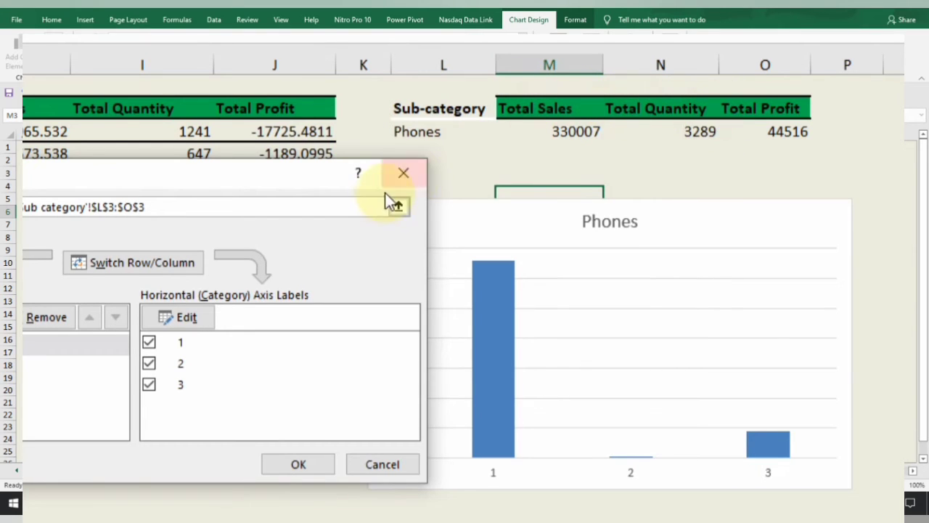
{"action": "left_click", "coordinate": [193, 312]}
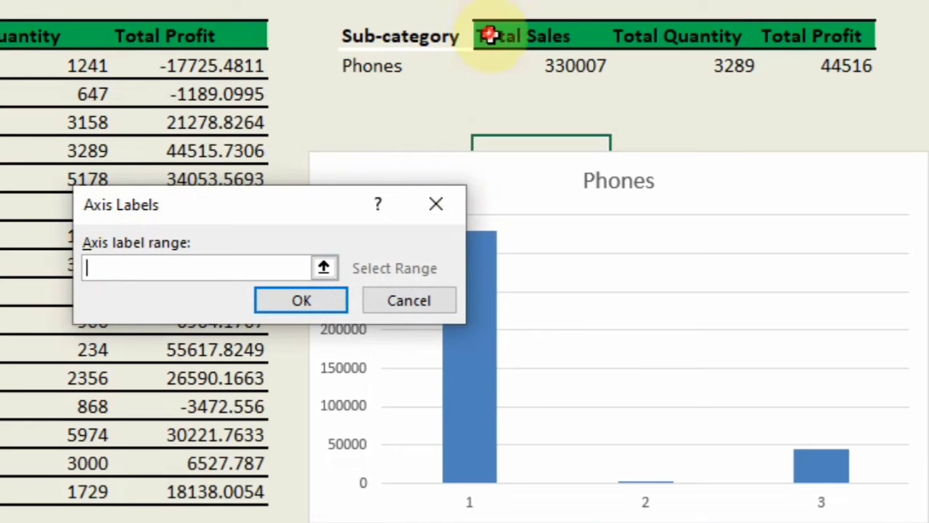
{"action": "left_click_drag", "start_coordinate": [489, 31], "coordinate": [763, 29]}
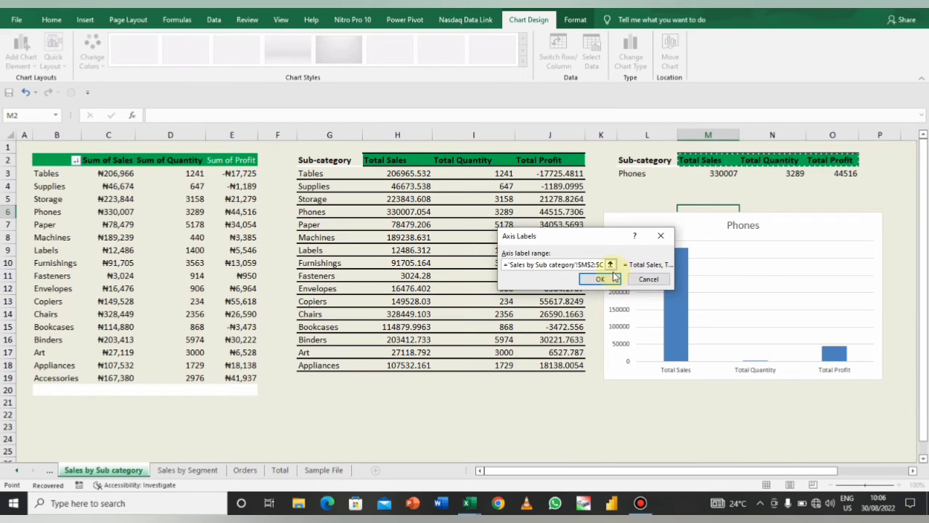
{"action": "left_click", "coordinate": [613, 281]}
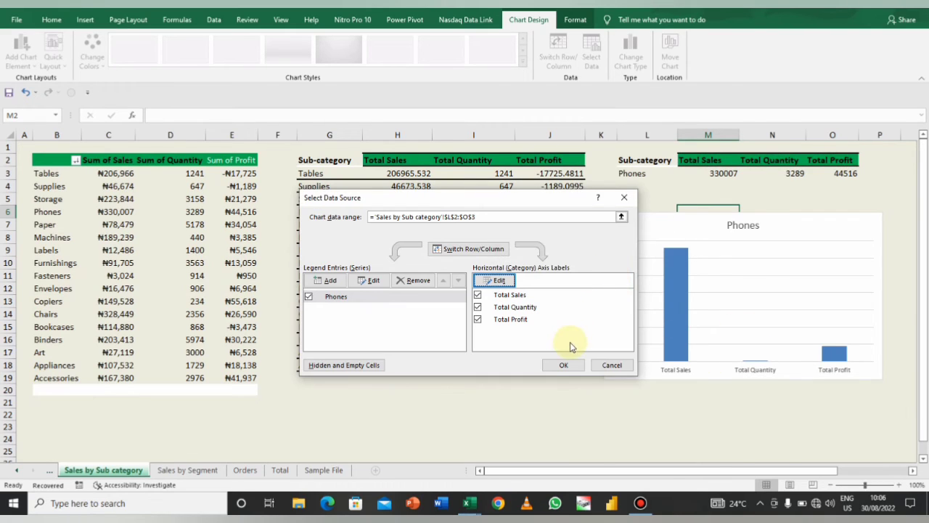
Accept the chart's data source settings and delete the horizontal gridlines from the plot area.
{"action": "left_click", "coordinate": [567, 368]}
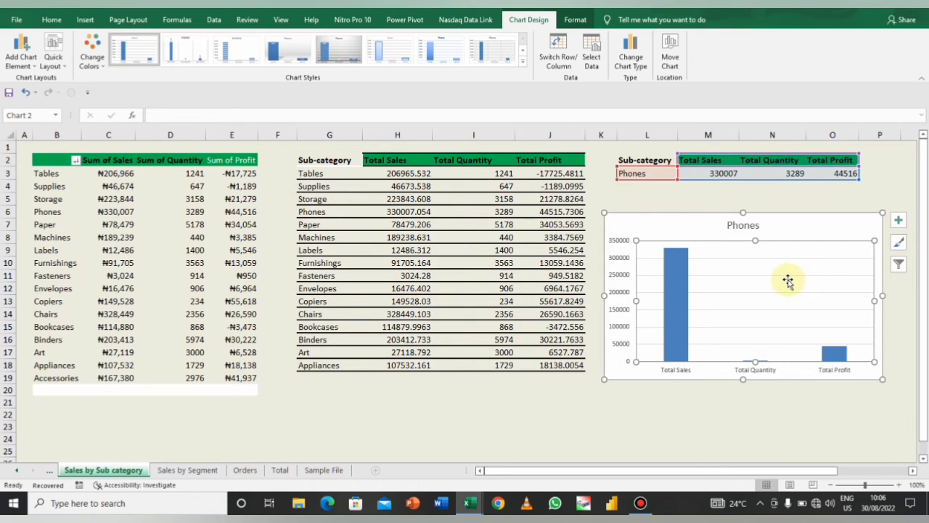
{"action": "left_click", "coordinate": [784, 276]}
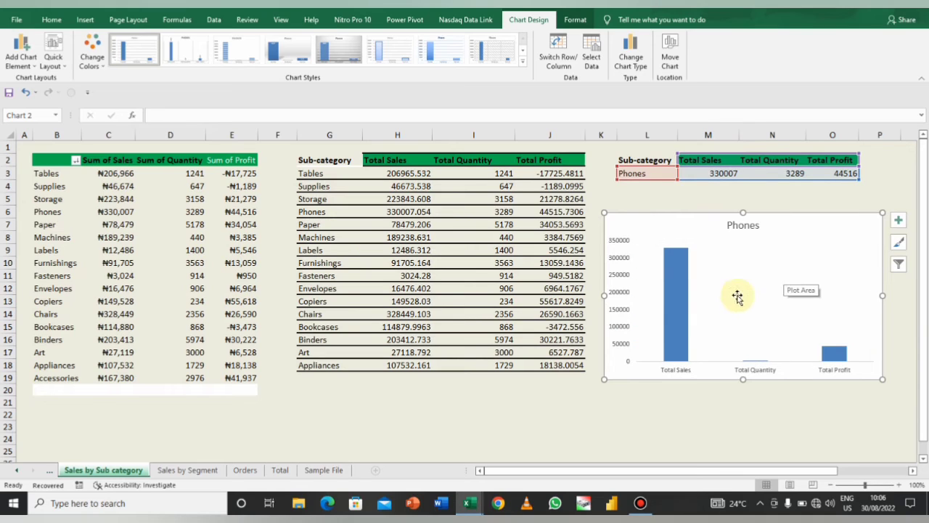
Set the gap width of the chart's column series to 95%.
{"action": "left_click", "coordinate": [678, 327]}
{"action": "double_click", "coordinate": [678, 326]}
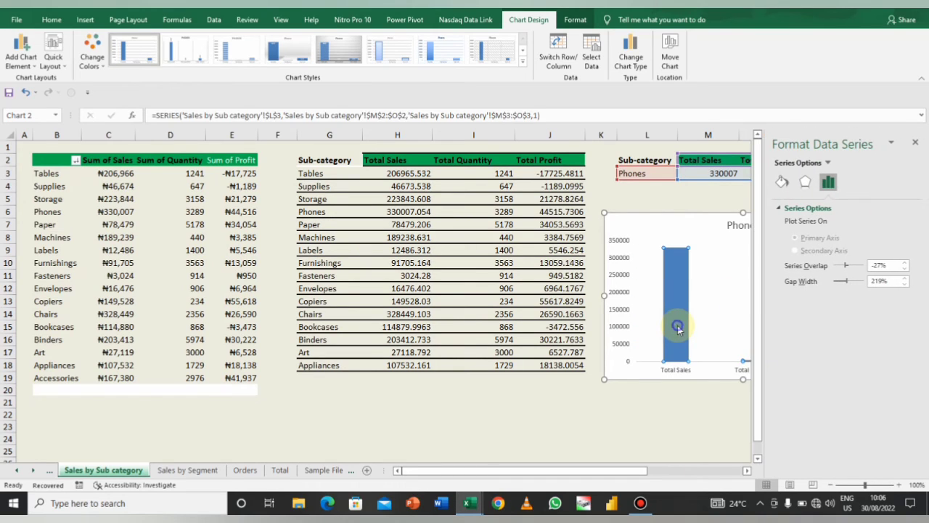
{"action": "right_click", "coordinate": [677, 325]}
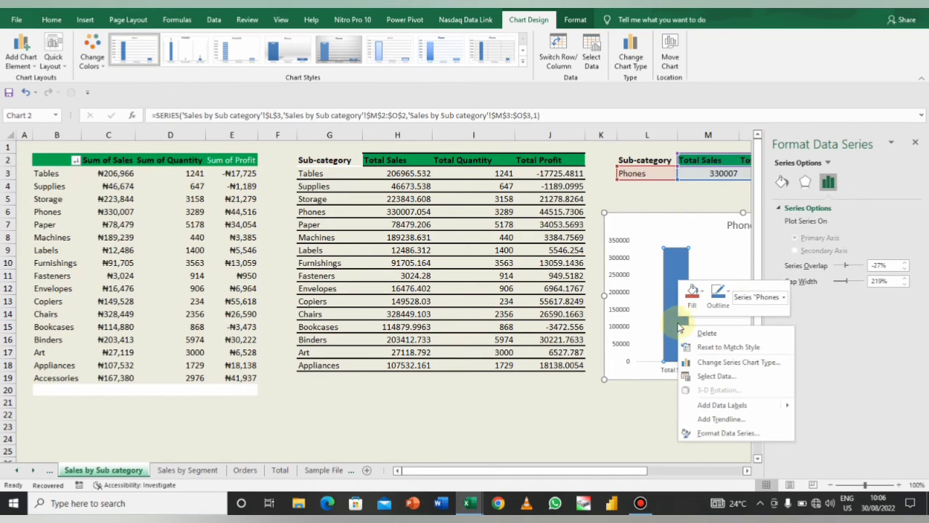
{"action": "left_click", "coordinate": [880, 282]}
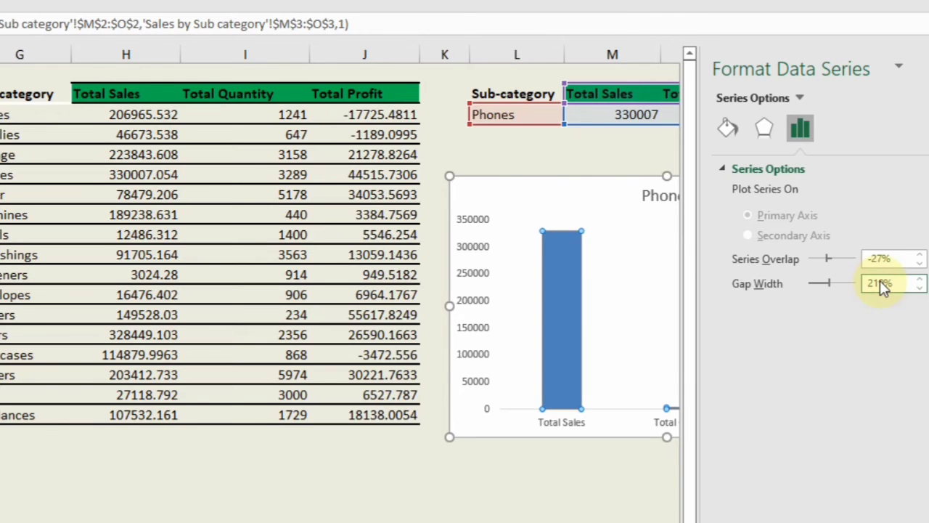
{"action": "key", "text": "BackSpace"}
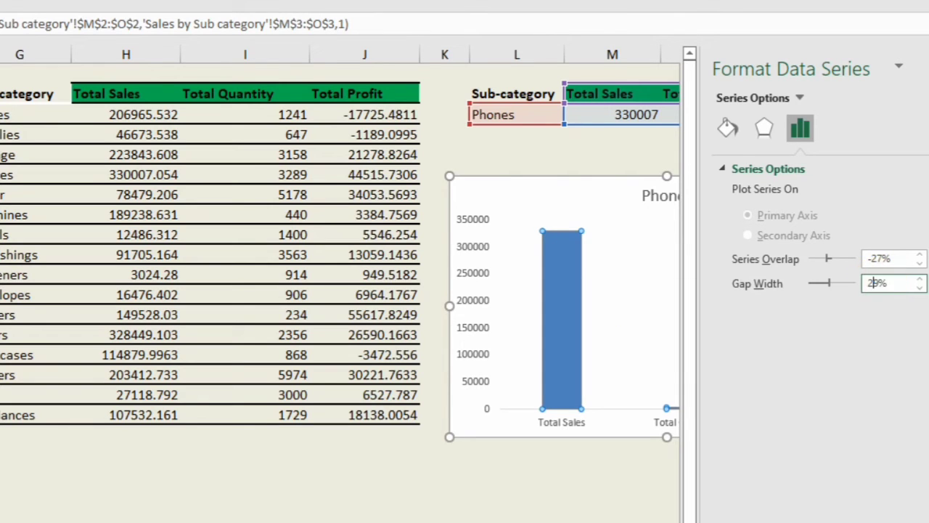
{"action": "left_click", "coordinate": [878, 281]}
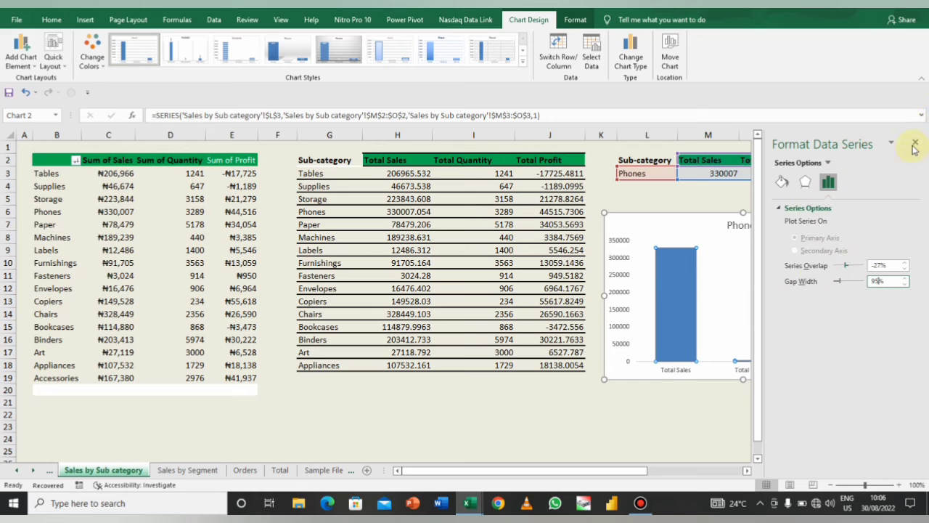
{"action": "left_click", "coordinate": [915, 142]}
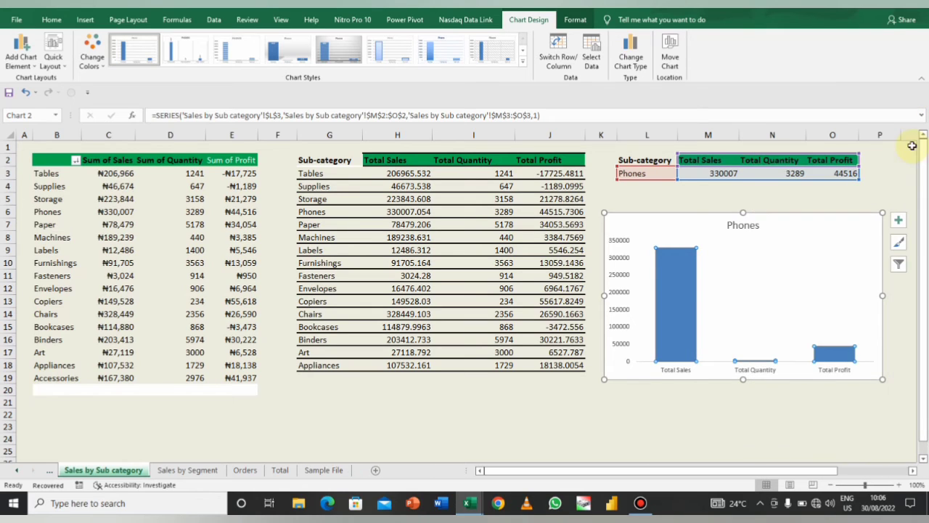
Delete the vertical value axis from the column chart.
{"action": "left_click", "coordinate": [630, 292]}
{"action": "left_click", "coordinate": [622, 288]}
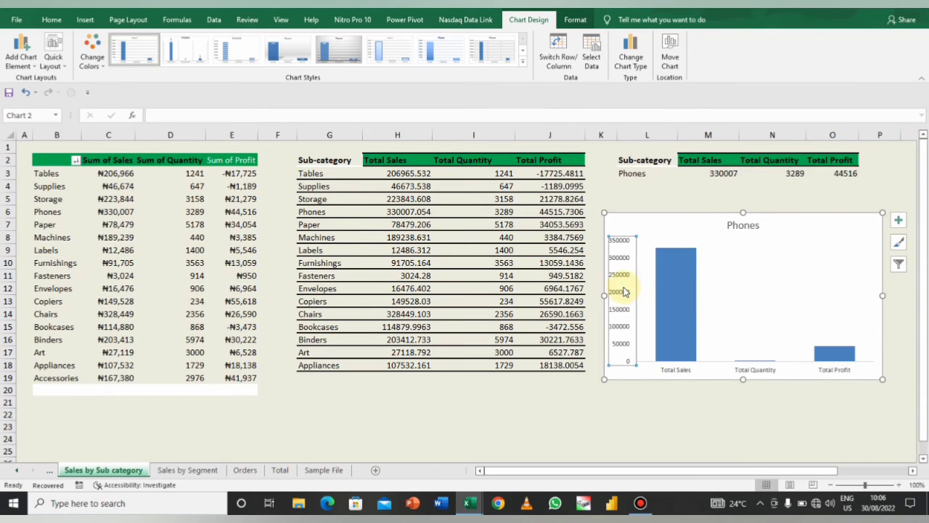
{"action": "key", "text": "Delete"}
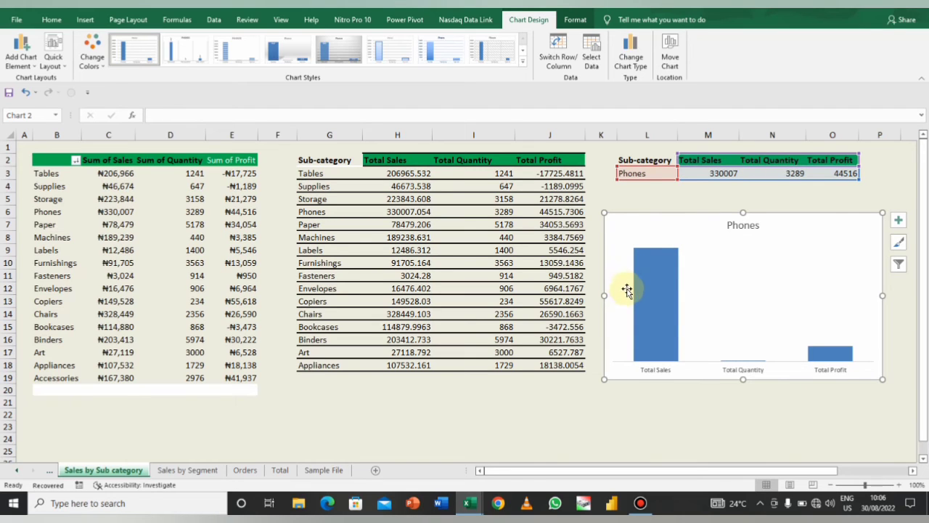
Add data labels to the columns of the chart's series.
{"action": "left_click", "coordinate": [641, 299]}
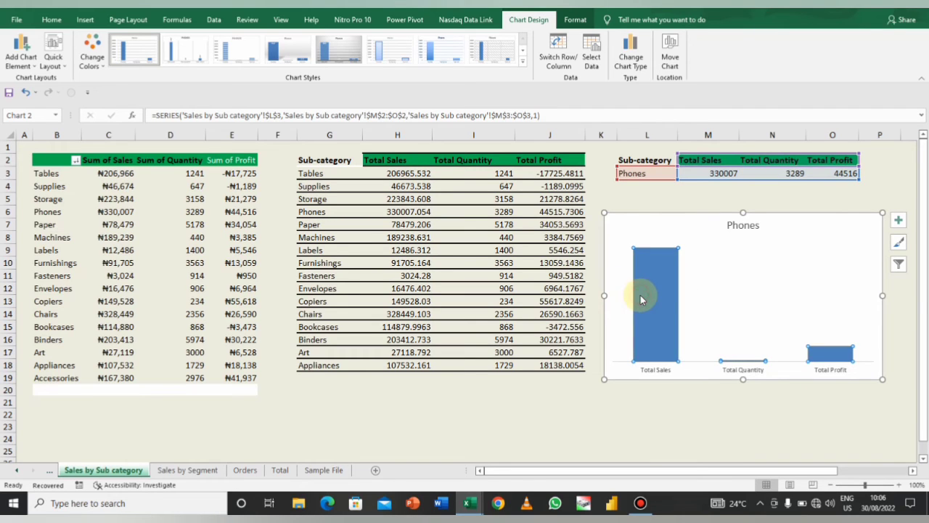
{"action": "left_click", "coordinate": [902, 225]}
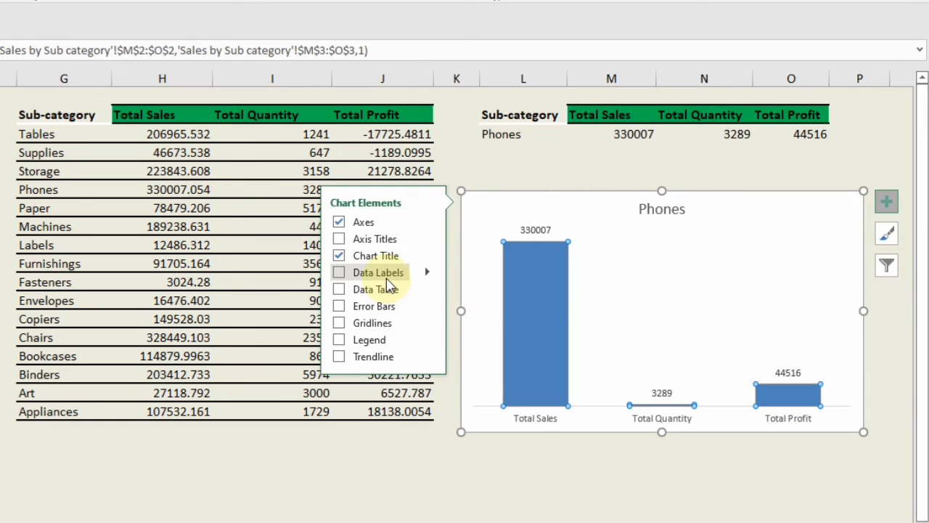
{"action": "left_click", "coordinate": [356, 274]}
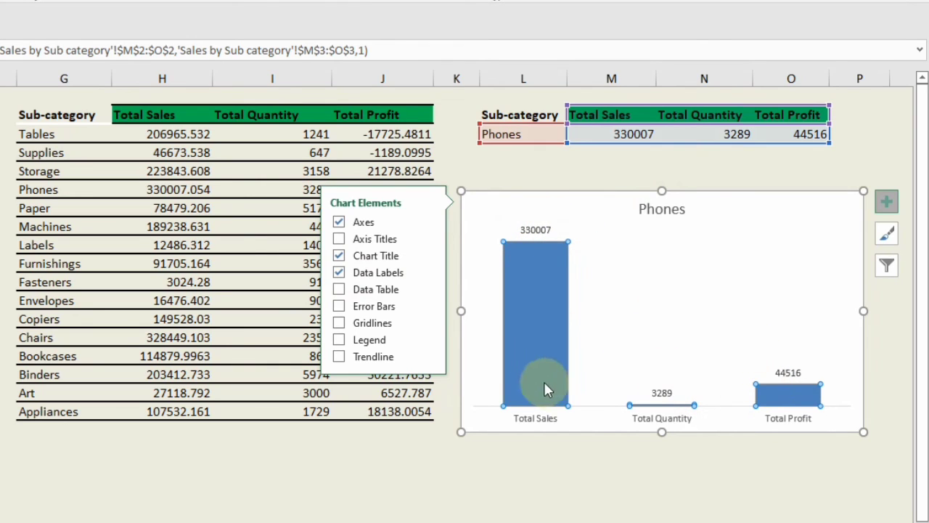
Make the chart title bold, set its font size to 24, and deselect the chart.
{"action": "left_click", "coordinate": [627, 228]}
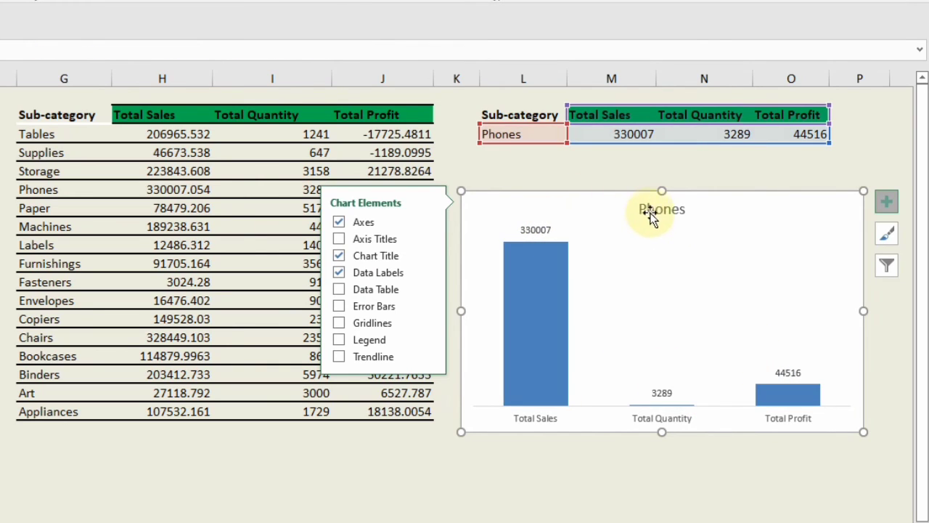
{"action": "left_click", "coordinate": [650, 210]}
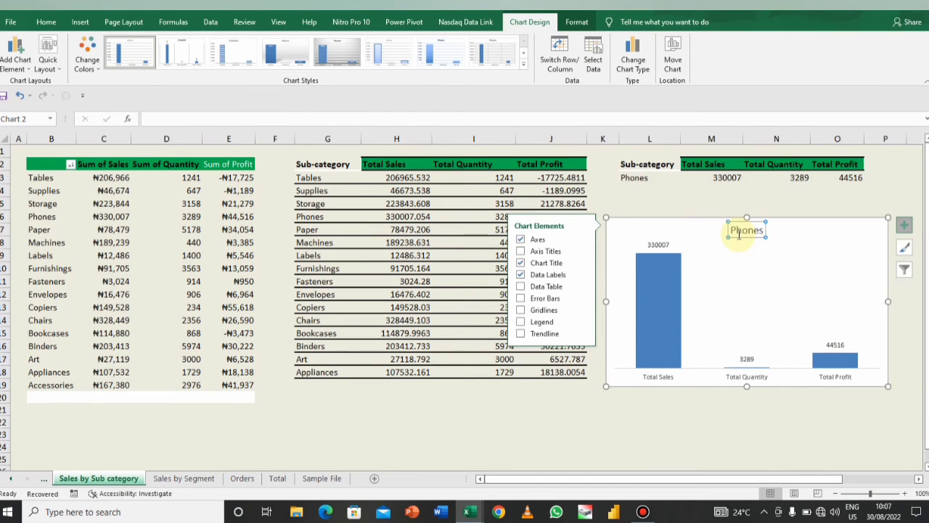
{"action": "left_click", "coordinate": [81, 22]}
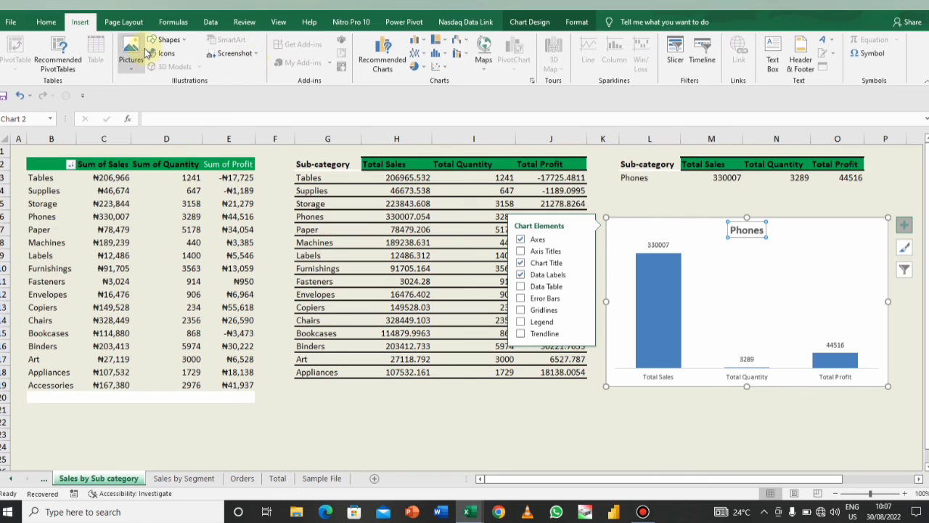
{"action": "left_click", "coordinate": [46, 22]}
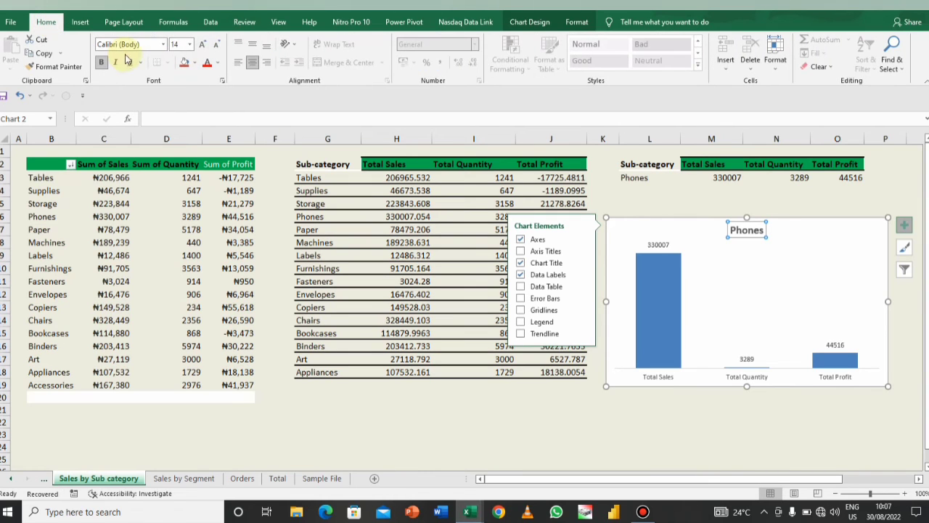
{"action": "left_click", "coordinate": [190, 45]}
{"action": "left_click", "coordinate": [176, 169]}
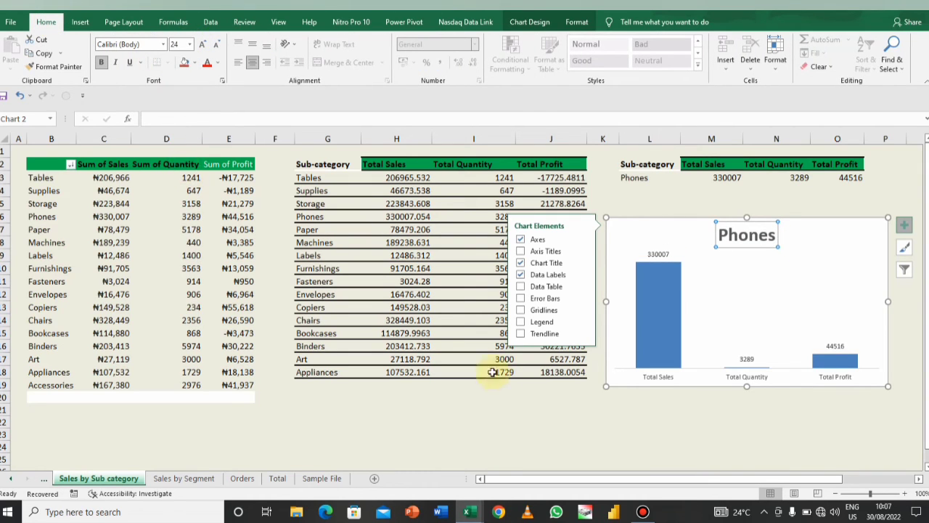
{"action": "left_click", "coordinate": [665, 335]}
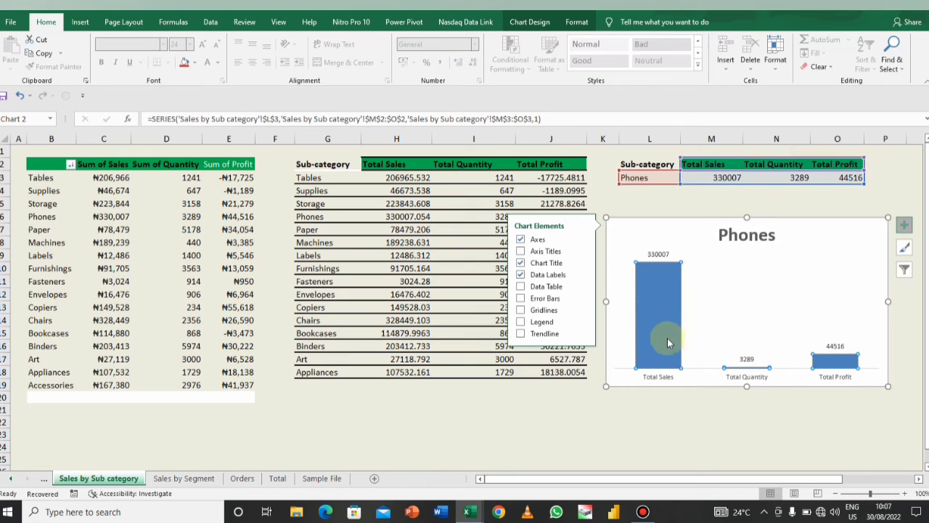
{"action": "left_click", "coordinate": [651, 204]}
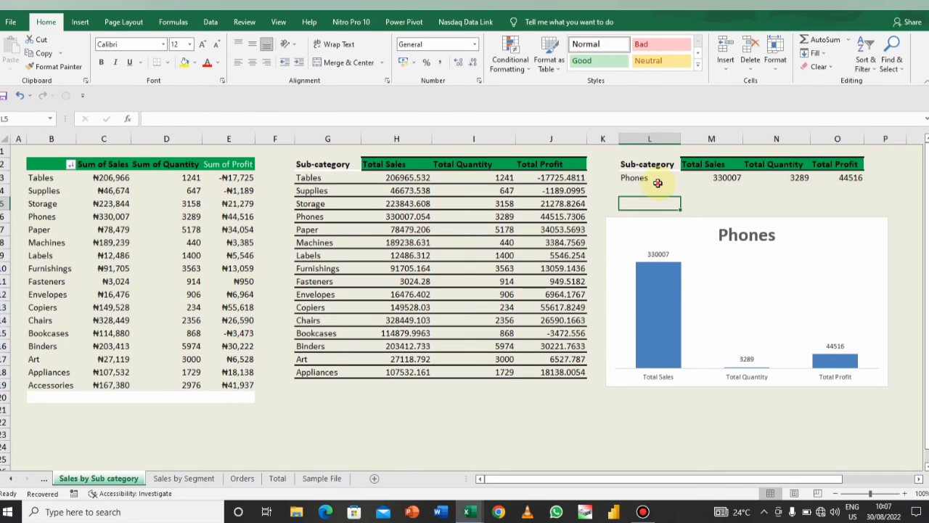
Test the linked chart by choosing Machines, Furnishings, Fasteners and finally Envelopes from the sub-category list in cell L3.
{"action": "left_click", "coordinate": [654, 179]}
{"action": "left_click", "coordinate": [686, 179]}
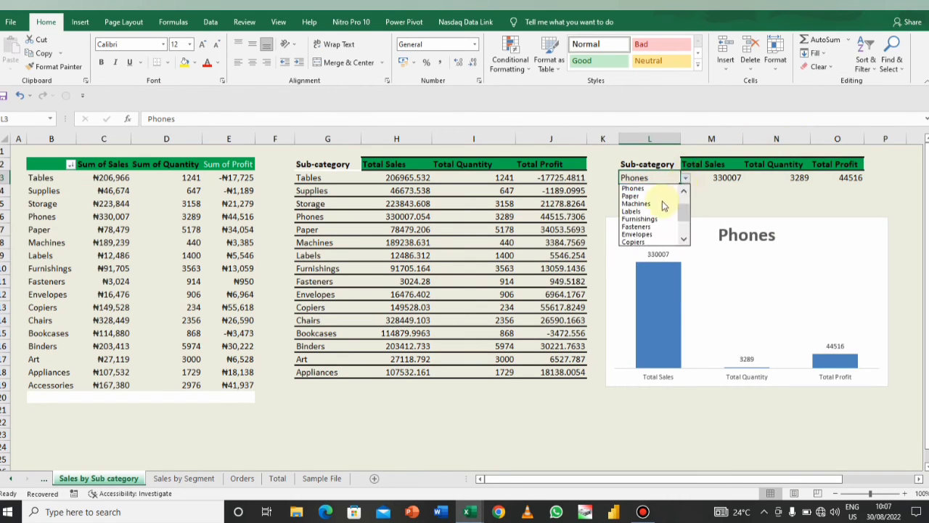
{"action": "left_click", "coordinate": [657, 201]}
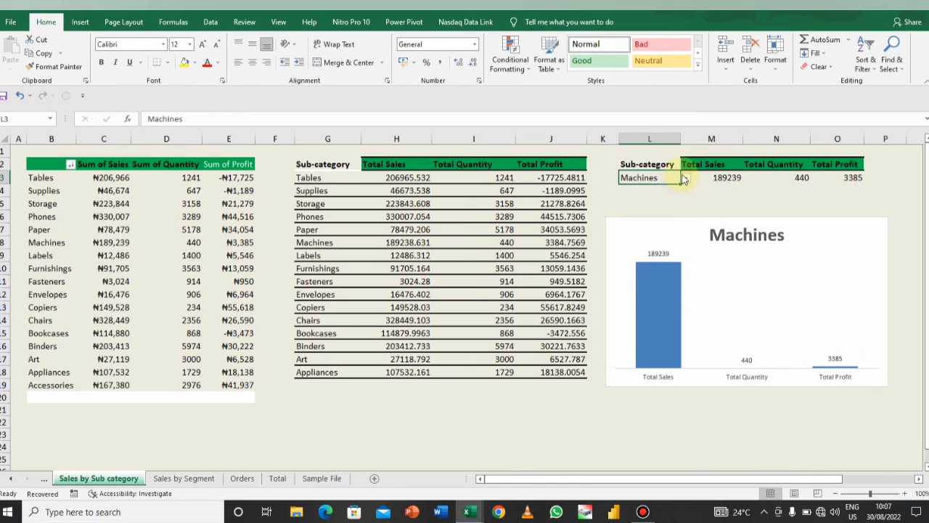
{"action": "left_click", "coordinate": [685, 178]}
{"action": "left_click", "coordinate": [657, 202]}
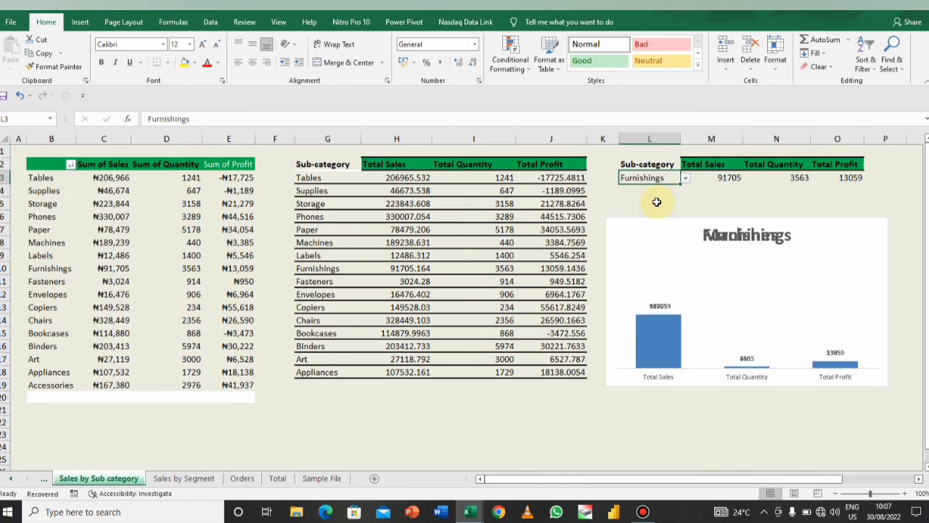
{"action": "left_click", "coordinate": [685, 179]}
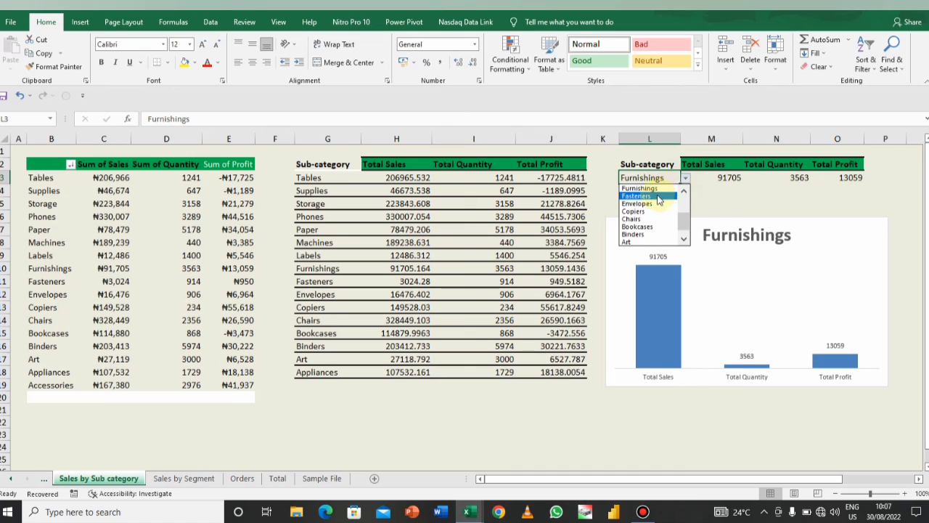
{"action": "left_click", "coordinate": [656, 197]}
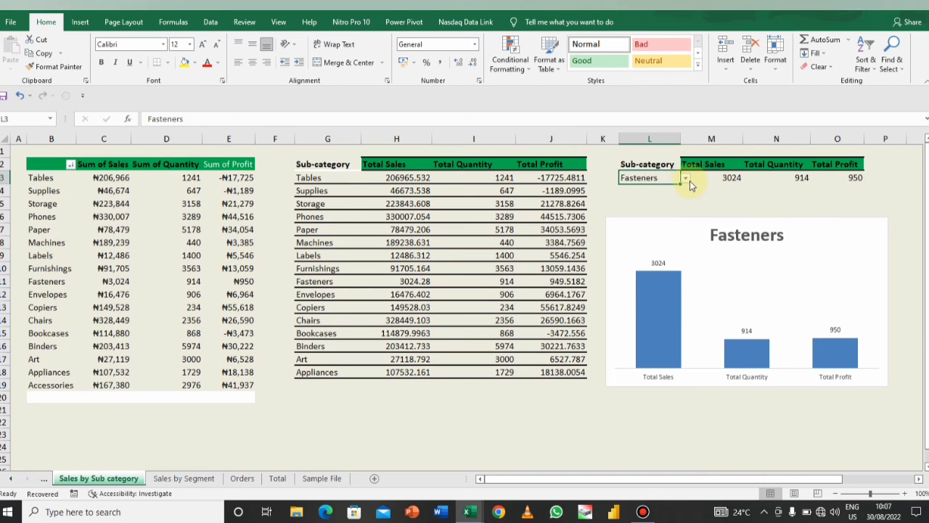
{"action": "left_click", "coordinate": [686, 180]}
{"action": "left_click", "coordinate": [662, 197]}
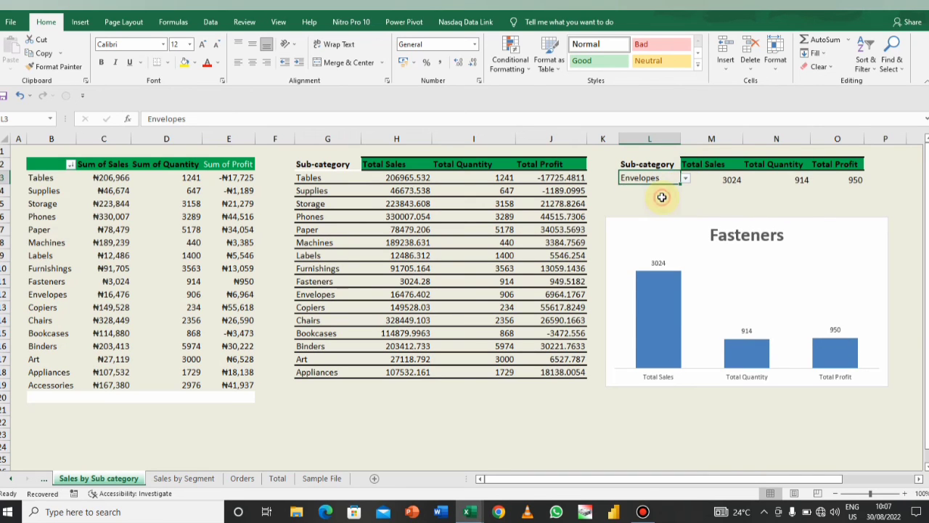